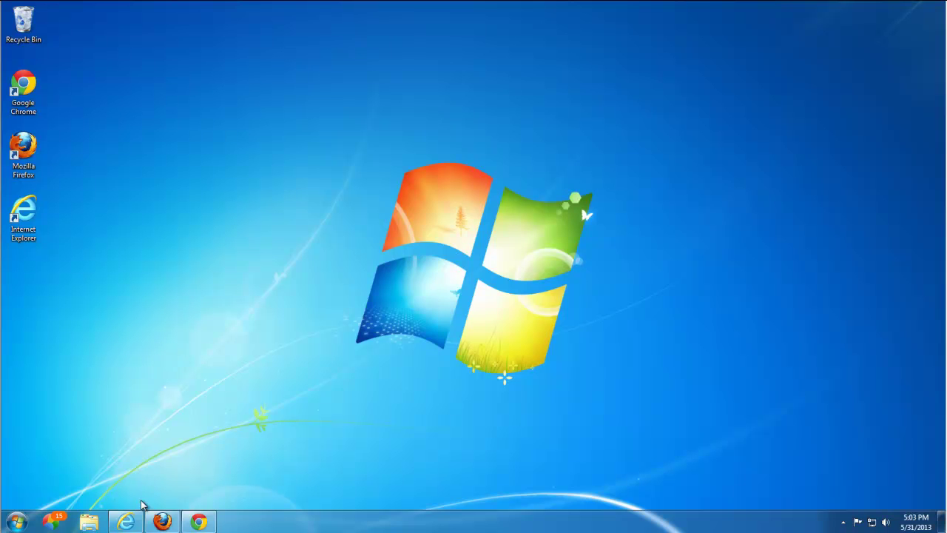
Step: Check the Firefox, Internet Explorer and Chrome windows showing Qvo6.com, minimizing each
{"action": "left_click", "coordinate": [163, 521]}
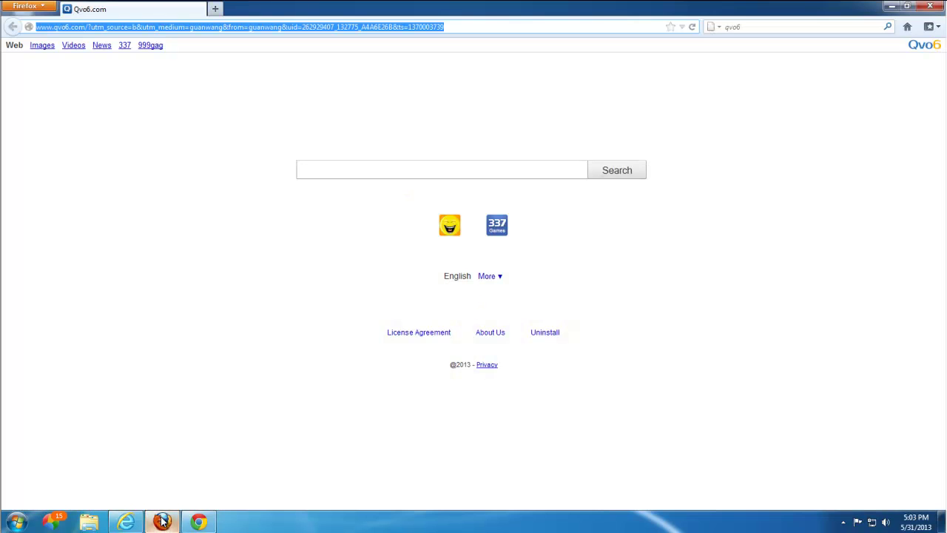
{"action": "left_click", "coordinate": [163, 522]}
{"action": "left_click", "coordinate": [127, 522]}
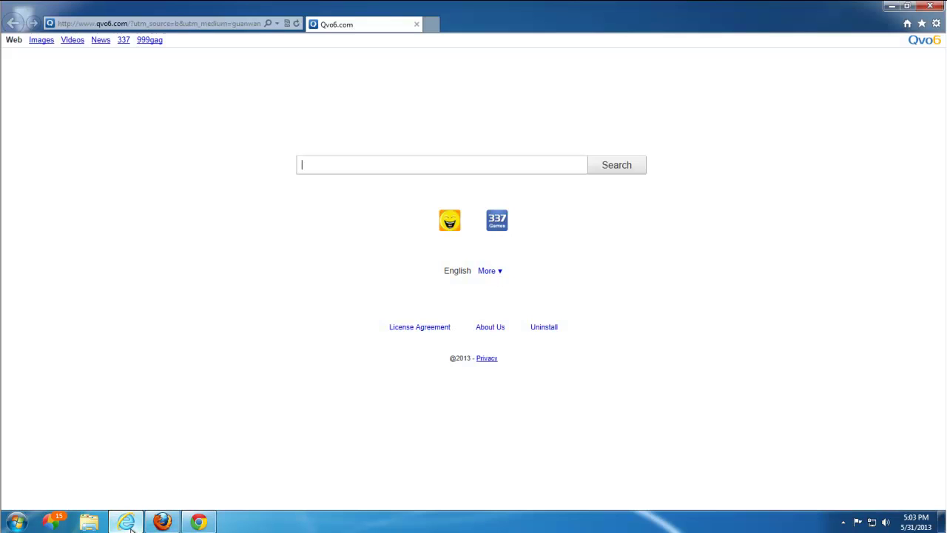
{"action": "left_click", "coordinate": [894, 13]}
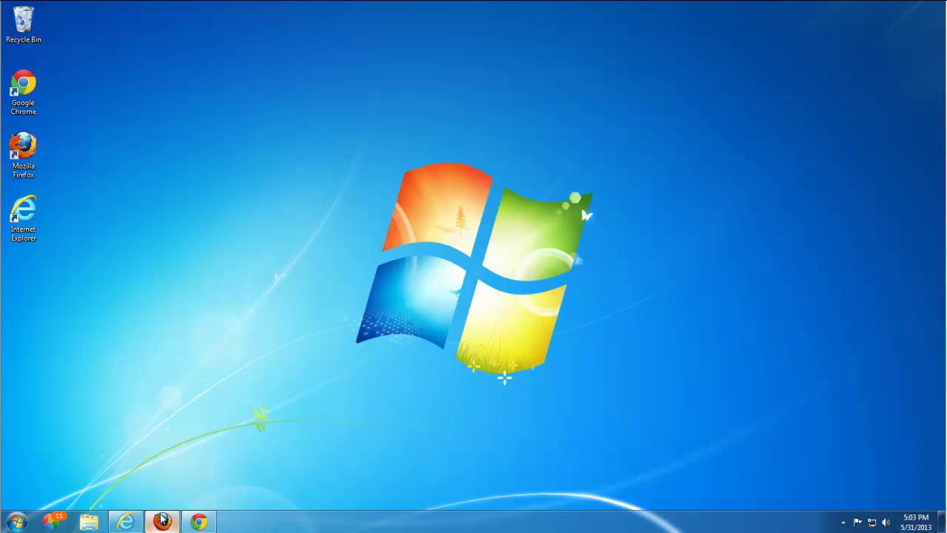
{"action": "left_click", "coordinate": [163, 523]}
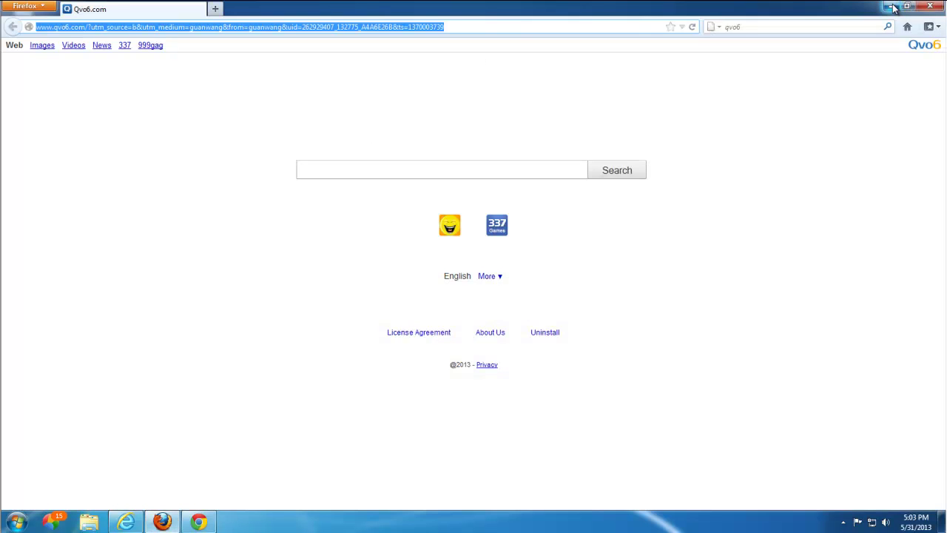
{"action": "left_click", "coordinate": [499, 30]}
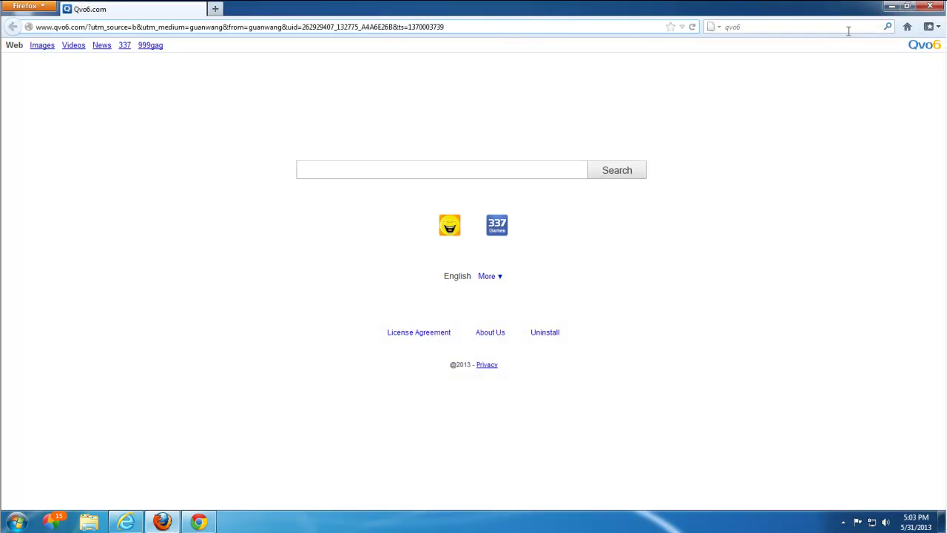
{"action": "left_click", "coordinate": [892, 7]}
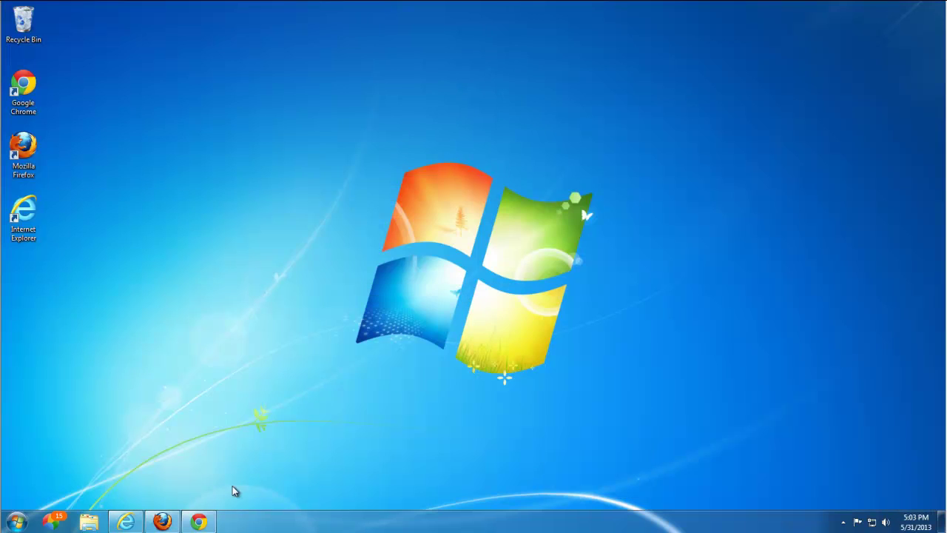
{"action": "left_click", "coordinate": [212, 520]}
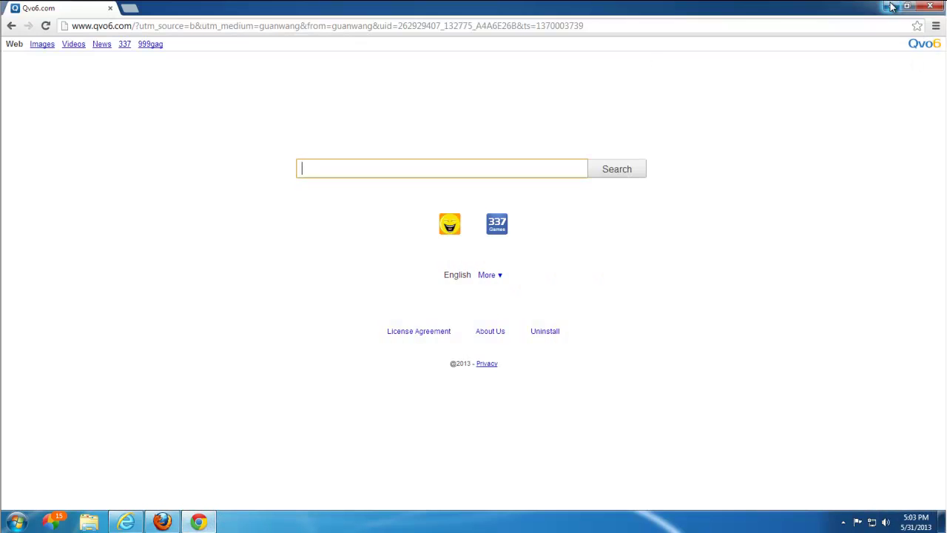
{"action": "left_click", "coordinate": [880, 27]}
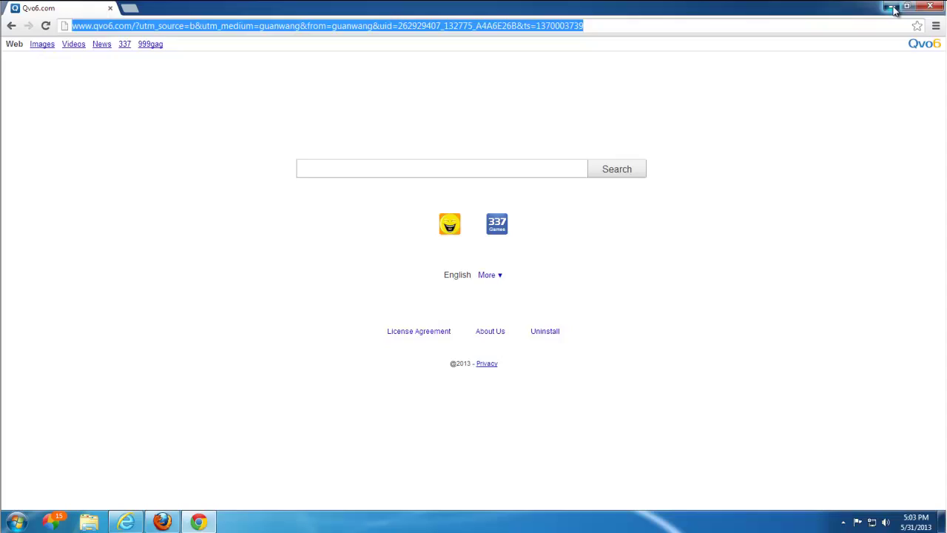
{"action": "left_click", "coordinate": [892, 6]}
Step: Refresh the desktop and close the Internet Explorer, Firefox and Chrome windows from the taskbar
{"action": "right_click", "coordinate": [287, 164]}
{"action": "left_click", "coordinate": [316, 196]}
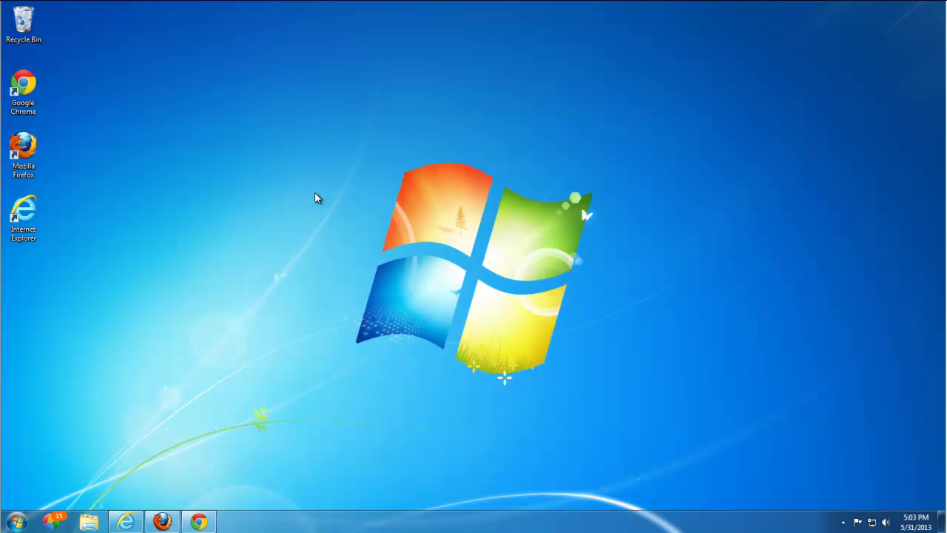
{"action": "right_click", "coordinate": [126, 522]}
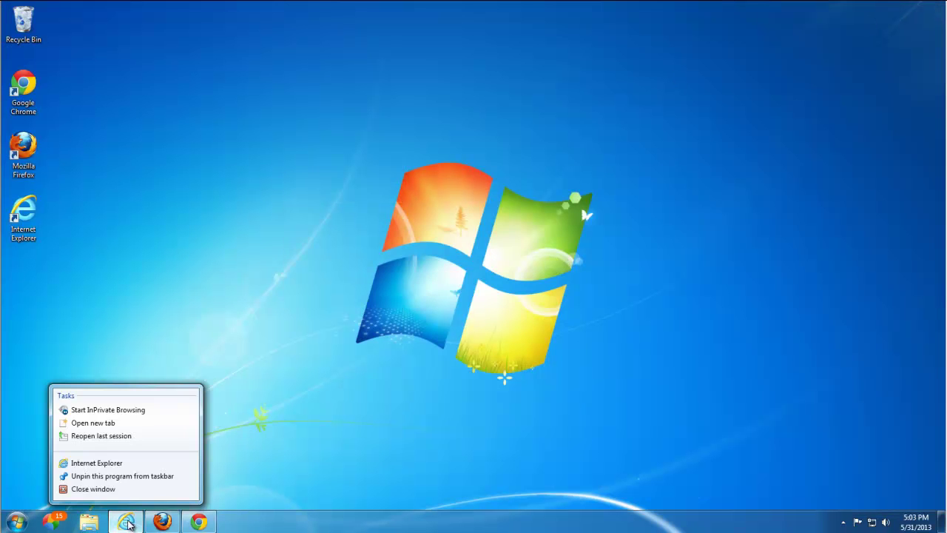
{"action": "left_click", "coordinate": [102, 490]}
{"action": "right_click", "coordinate": [157, 524]}
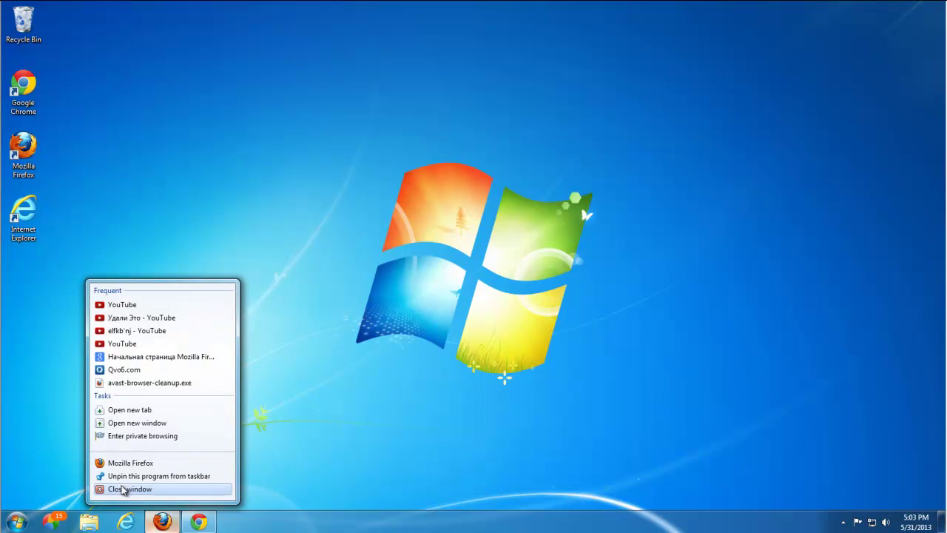
{"action": "left_click", "coordinate": [167, 489]}
{"action": "right_click", "coordinate": [199, 522]}
{"action": "left_click", "coordinate": [167, 490]}
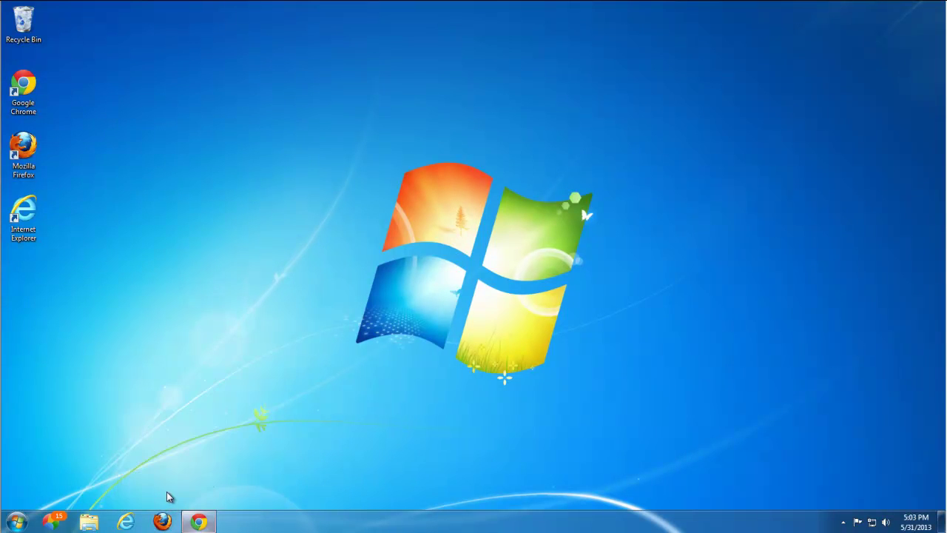
{"action": "left_click", "coordinate": [18, 522]}
Step: Go to Control Panel's Uninstall a program list, select Desk 365 and launch its uninstaller
{"action": "left_click", "coordinate": [192, 368]}
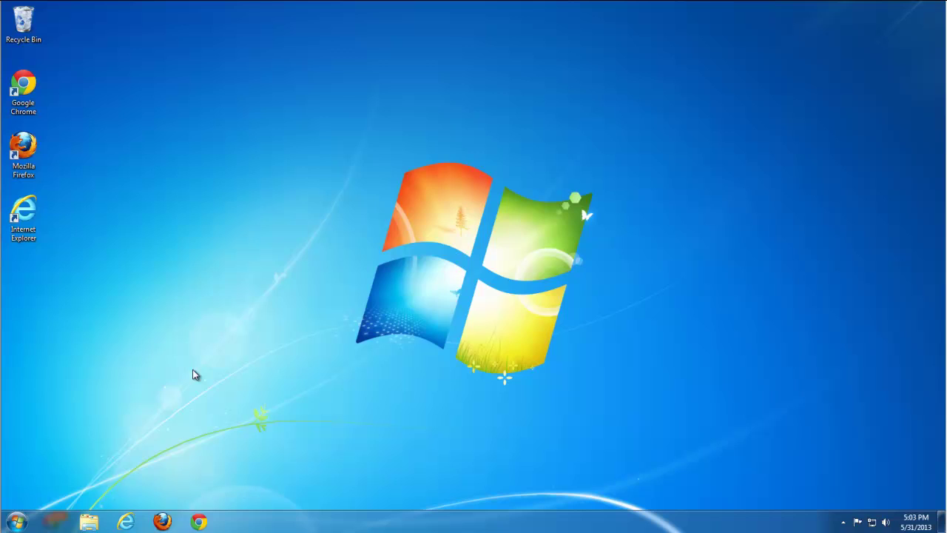
{"action": "left_click", "coordinate": [331, 225]}
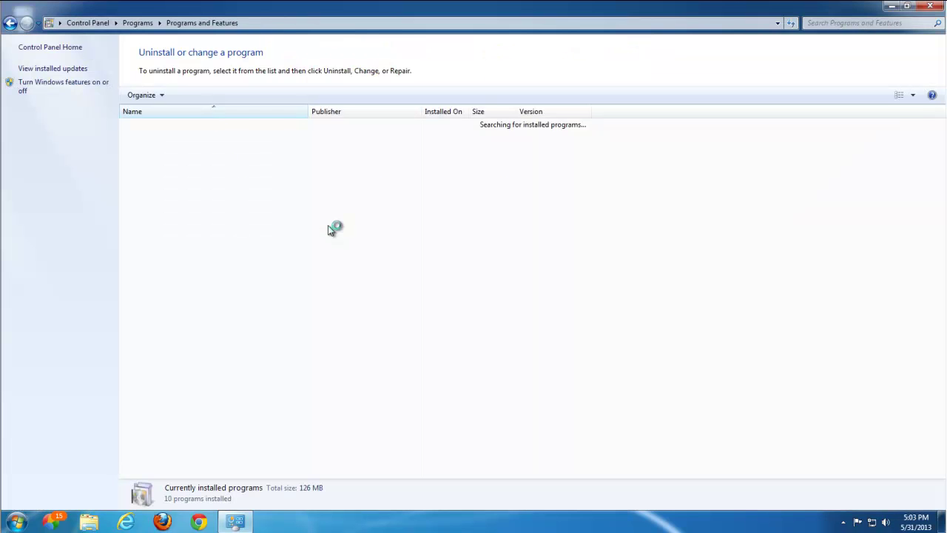
{"action": "left_click", "coordinate": [152, 150]}
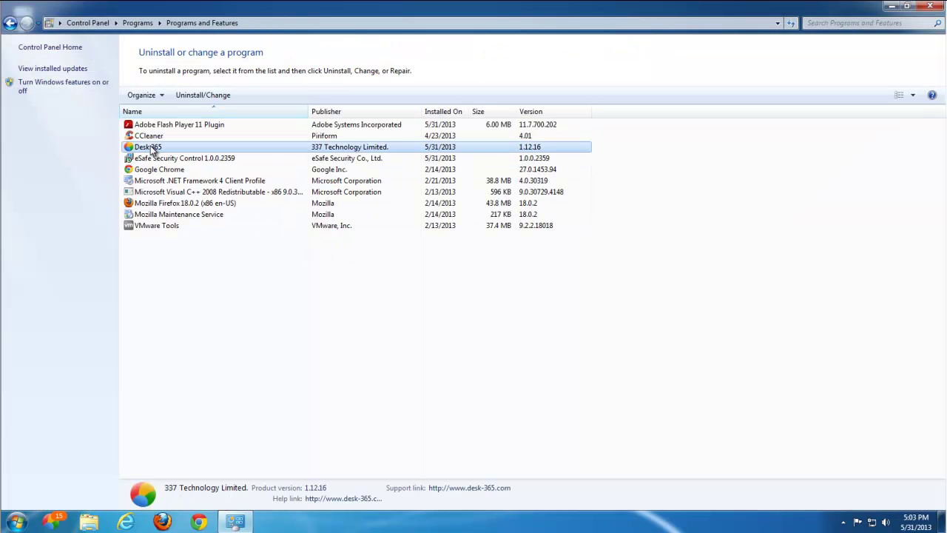
{"action": "left_click", "coordinate": [163, 285]}
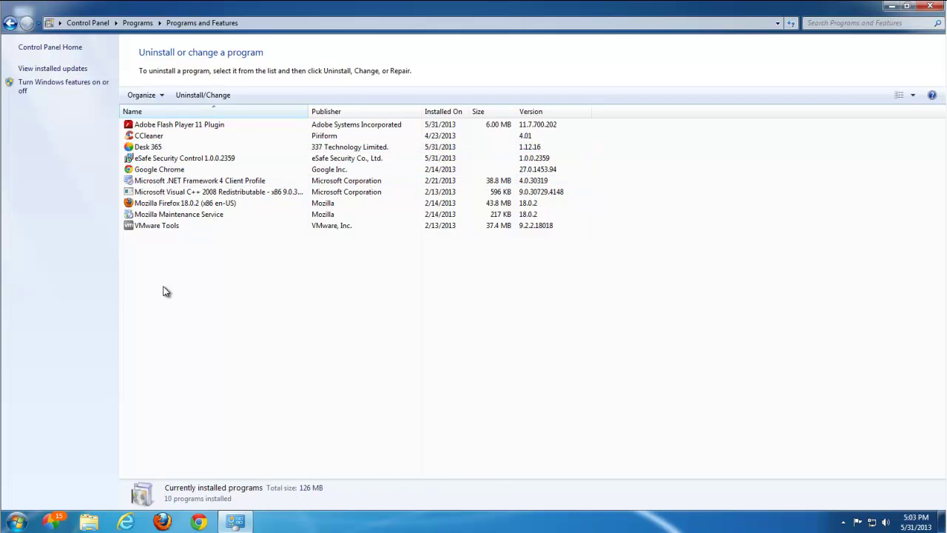
{"action": "left_click", "coordinate": [148, 148]}
{"action": "left_click", "coordinate": [204, 94]}
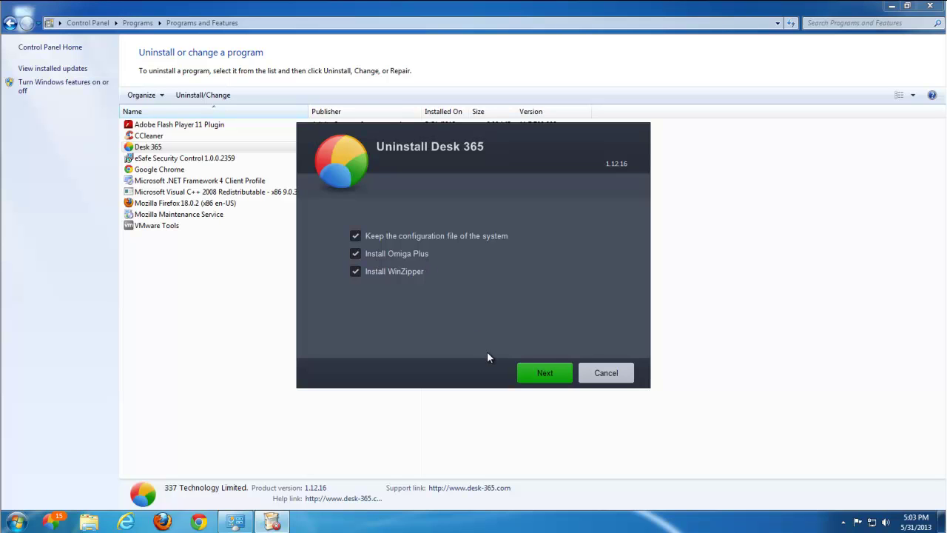
Step: Uncheck WinZipper, Omiga Plus and keeping the configuration file in the Desk 365 uninstaller
{"action": "left_click", "coordinate": [354, 272]}
{"action": "left_click", "coordinate": [354, 255]}
{"action": "left_click", "coordinate": [352, 237]}
Step: Complete the Desk 365 removal, then uninstall eSafe Security Control
{"action": "left_click", "coordinate": [521, 375]}
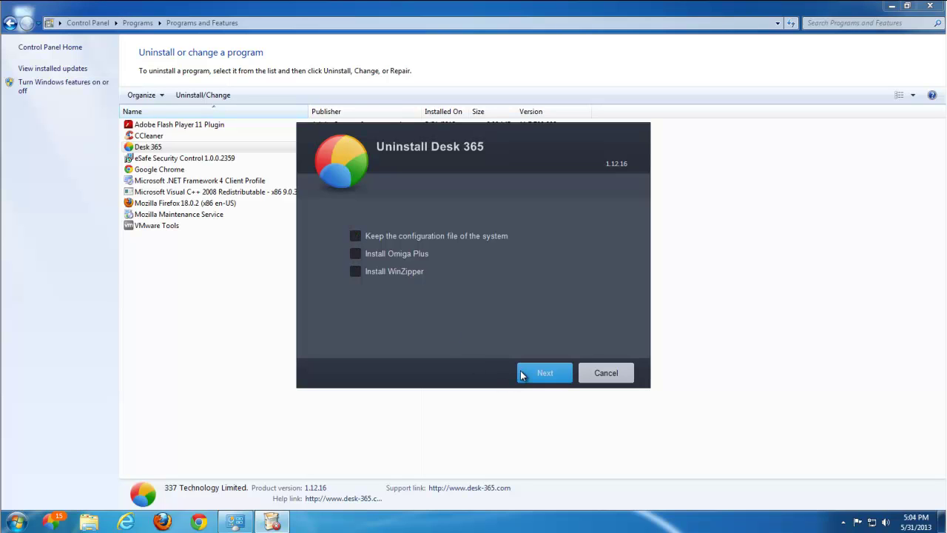
{"action": "left_click", "coordinate": [527, 365]}
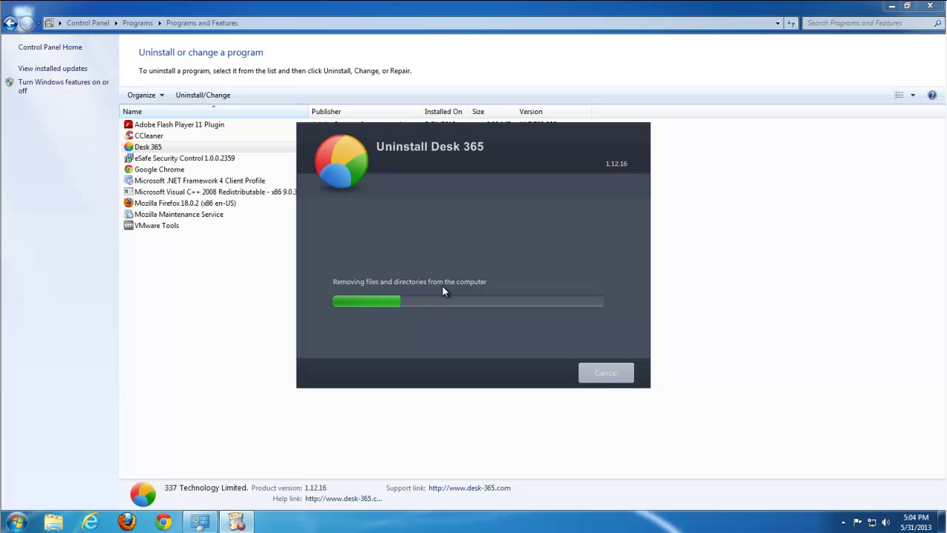
{"action": "left_click", "coordinate": [611, 373]}
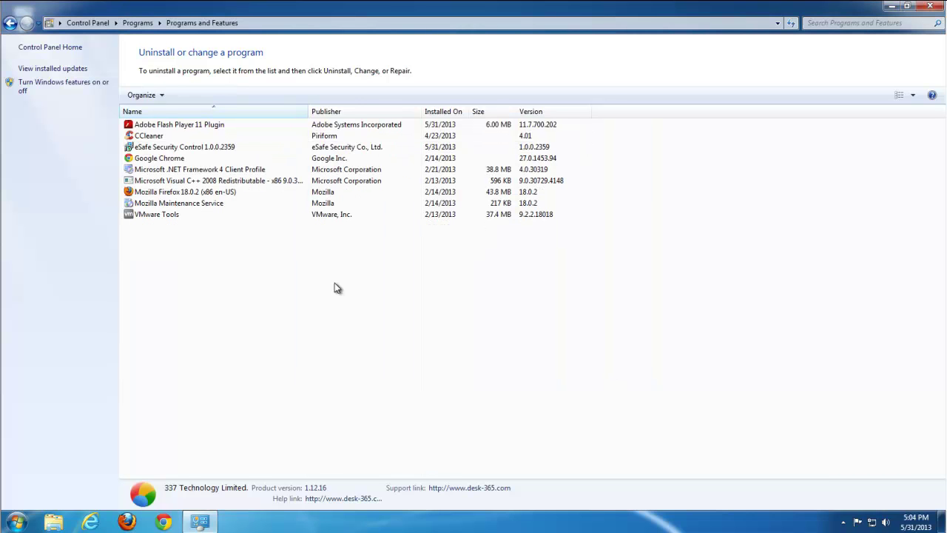
{"action": "left_click", "coordinate": [172, 147]}
{"action": "left_click", "coordinate": [201, 95]}
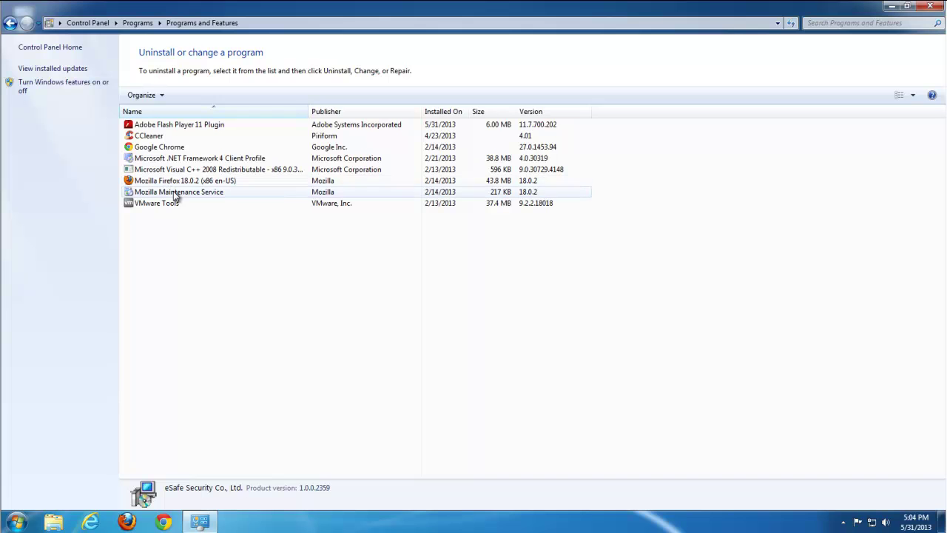
Step: Close Programs and Features, refresh the desktop, and check Internet Explorer's start page
{"action": "left_click", "coordinate": [930, 6]}
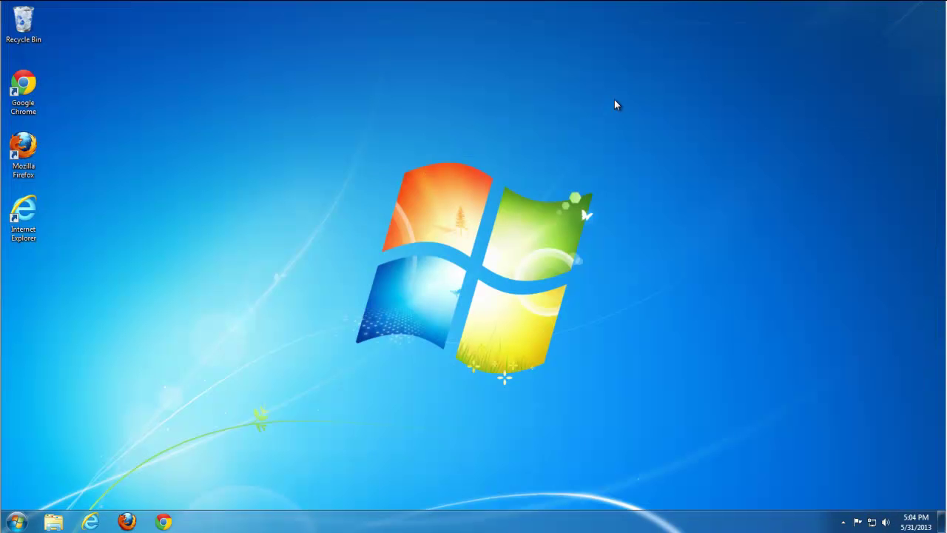
{"action": "right_click", "coordinate": [298, 170]}
{"action": "left_click", "coordinate": [330, 207]}
{"action": "double_click", "coordinate": [23, 212]}
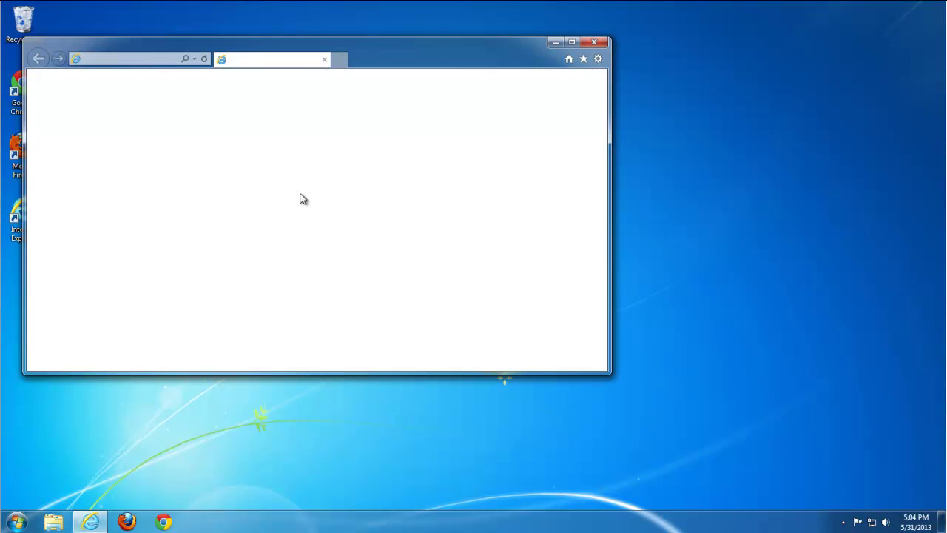
{"action": "left_click", "coordinate": [572, 42]}
{"action": "left_click", "coordinate": [934, 6]}
Step: Refresh the desktop and run Avast Browser Cleanup as administrator
{"action": "right_click", "coordinate": [254, 184]}
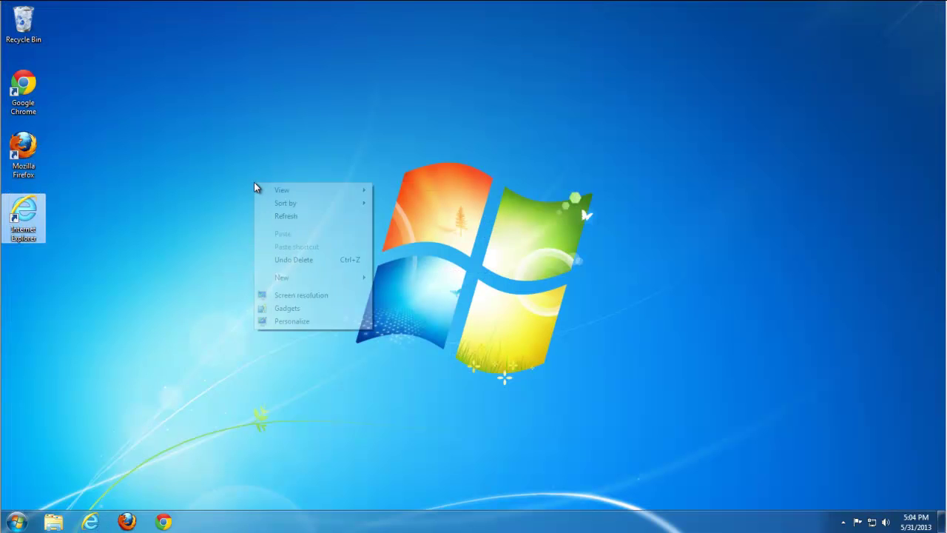
{"action": "left_click", "coordinate": [285, 216]}
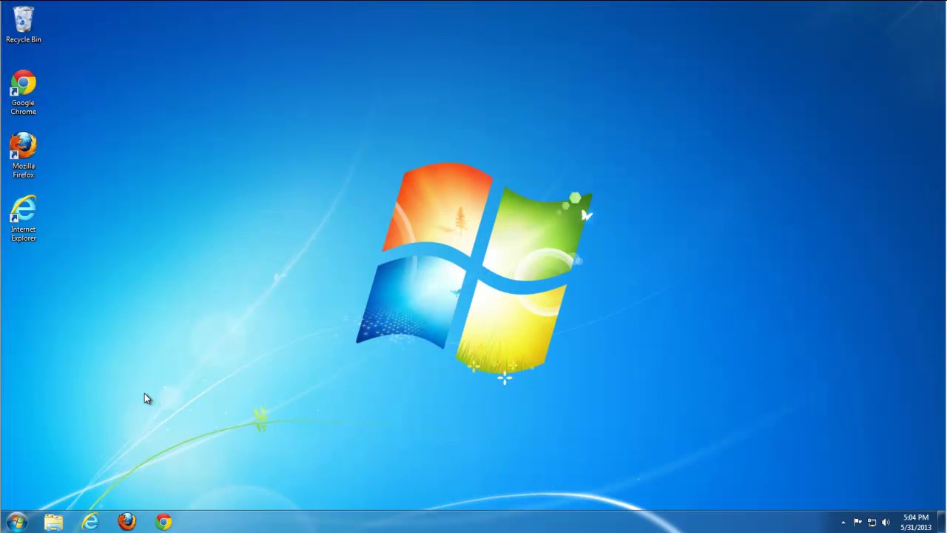
{"action": "right_click", "coordinate": [115, 185]}
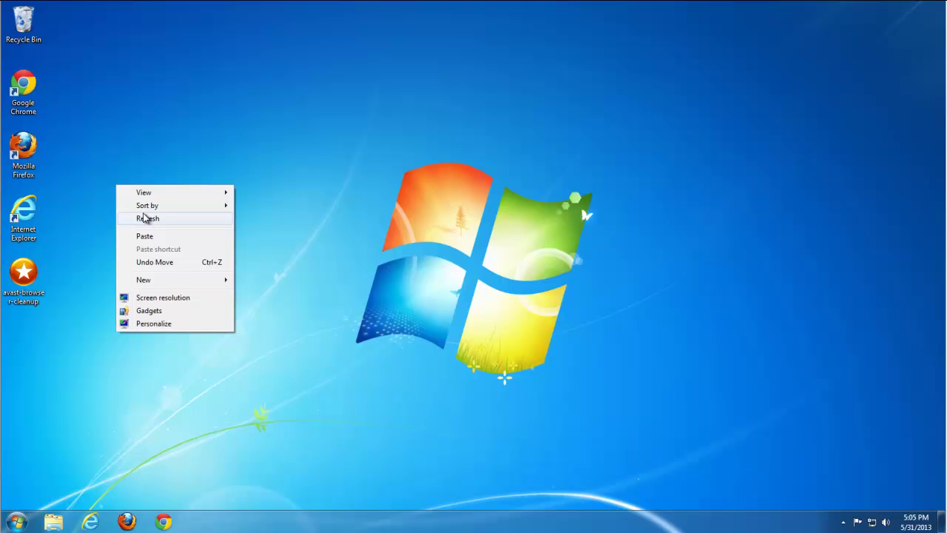
{"action": "left_click", "coordinate": [146, 216]}
{"action": "right_click", "coordinate": [22, 274]}
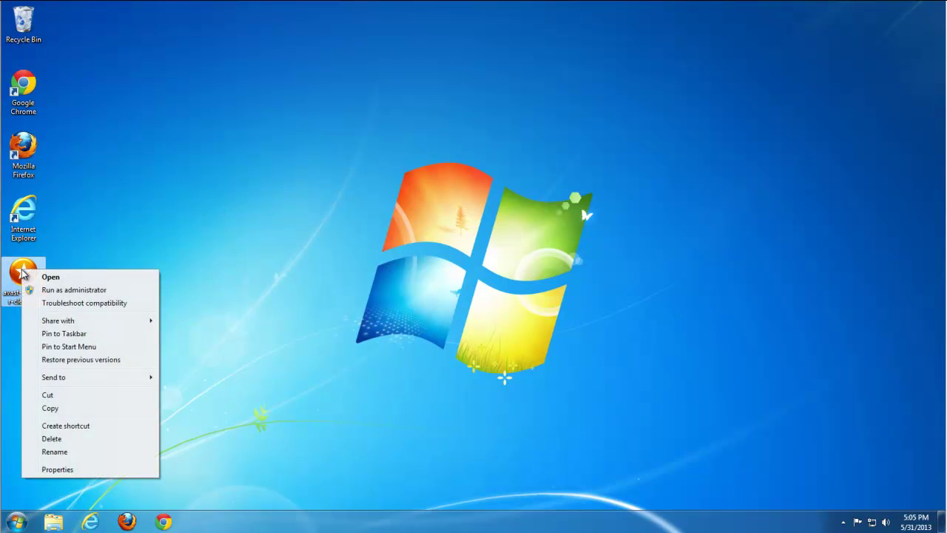
{"action": "left_click", "coordinate": [59, 291]}
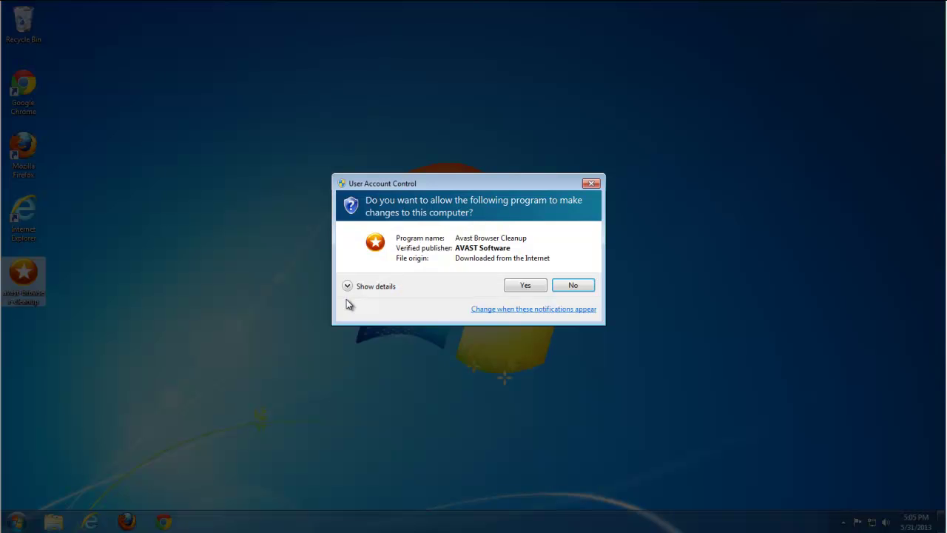
Step: Allow Avast Browser Cleanup and review the add-ons listed for Internet Explorer, Firefox and Chrome
{"action": "left_click", "coordinate": [527, 286]}
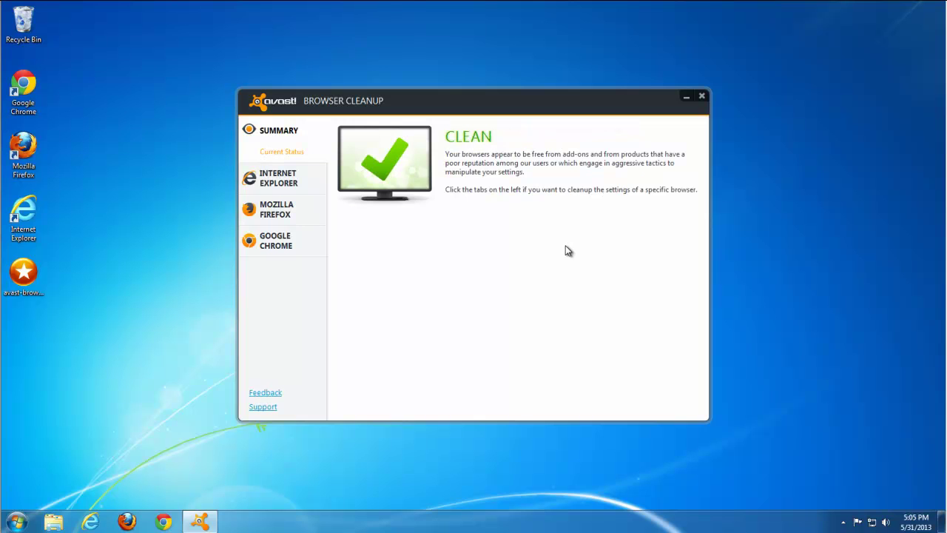
{"action": "left_click", "coordinate": [295, 188]}
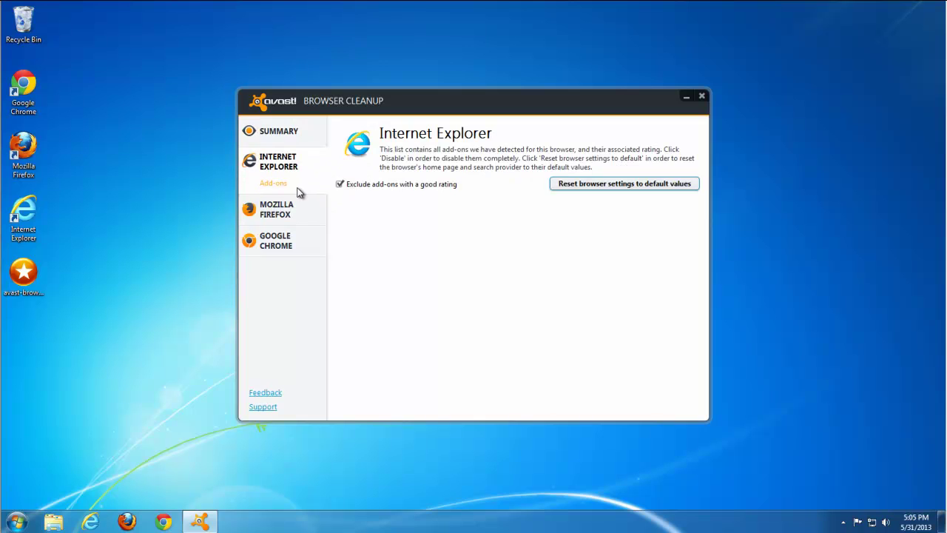
{"action": "left_click", "coordinate": [341, 184]}
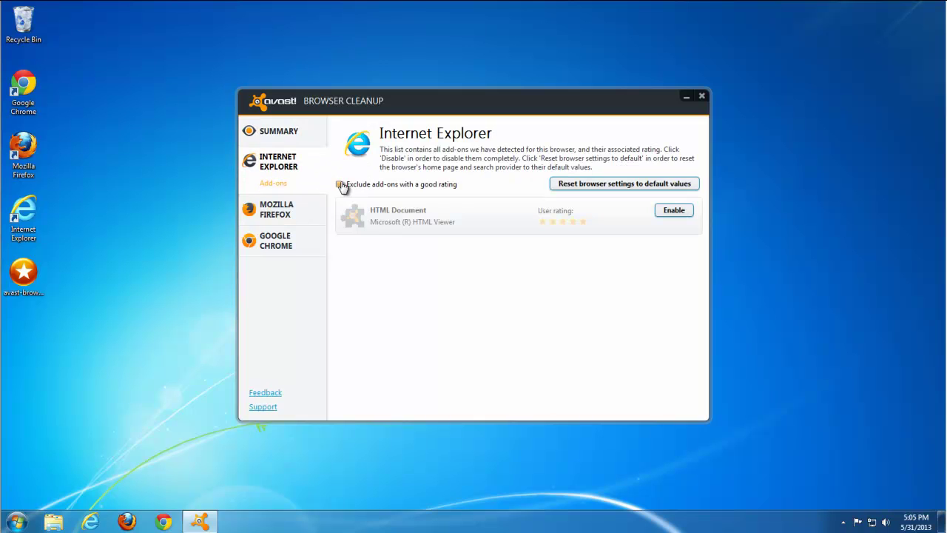
{"action": "left_click", "coordinate": [340, 184]}
{"action": "left_click", "coordinate": [280, 211]}
{"action": "left_click", "coordinate": [341, 184]}
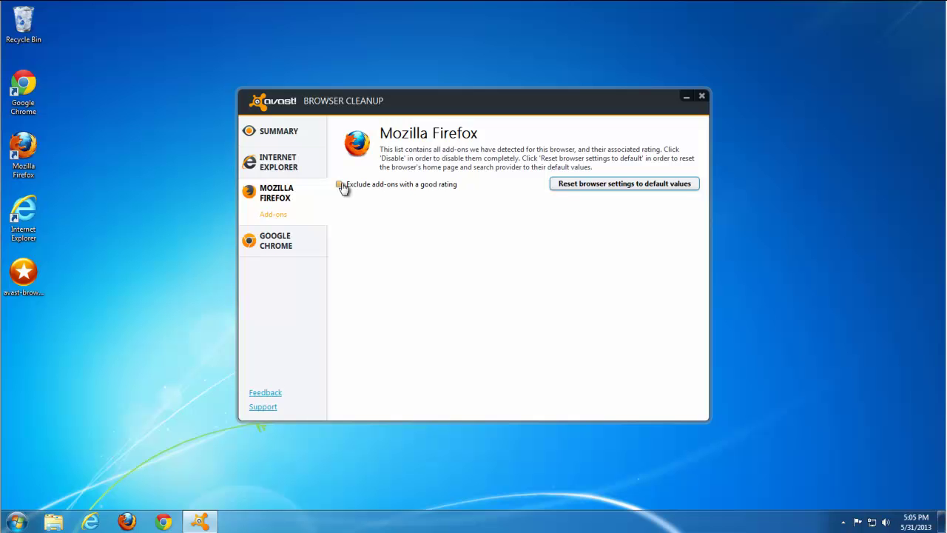
{"action": "left_click", "coordinate": [273, 243]}
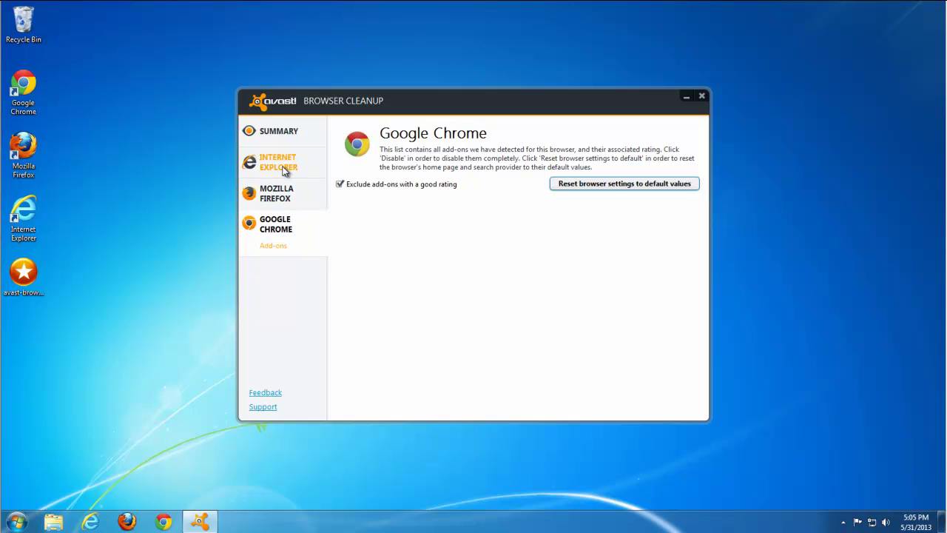
{"action": "left_click", "coordinate": [277, 164]}
Step: Reset Internet Explorer's and Firefox's home page and search provider to defaults
{"action": "left_click", "coordinate": [605, 185]}
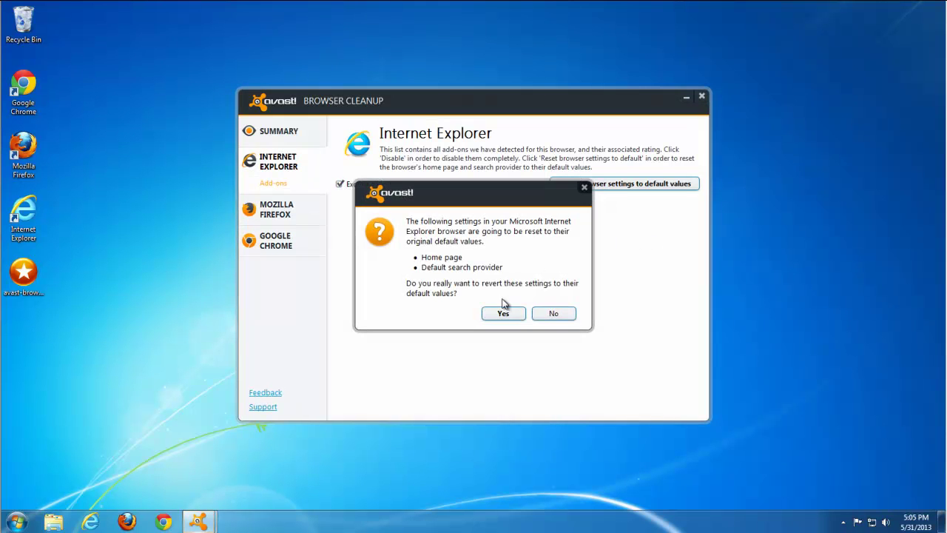
{"action": "left_click", "coordinate": [501, 312]}
{"action": "left_click", "coordinate": [550, 290]}
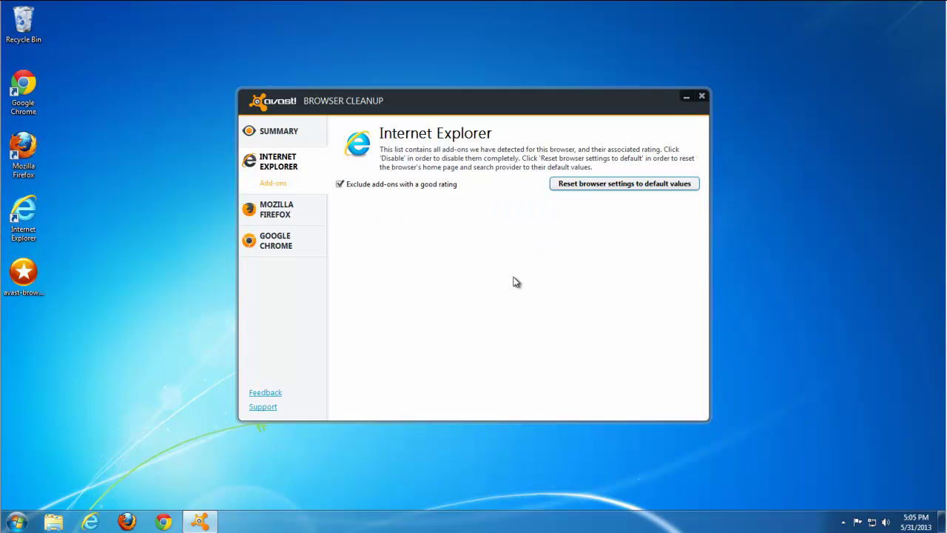
{"action": "left_click", "coordinate": [314, 213]}
{"action": "left_click", "coordinate": [595, 185]}
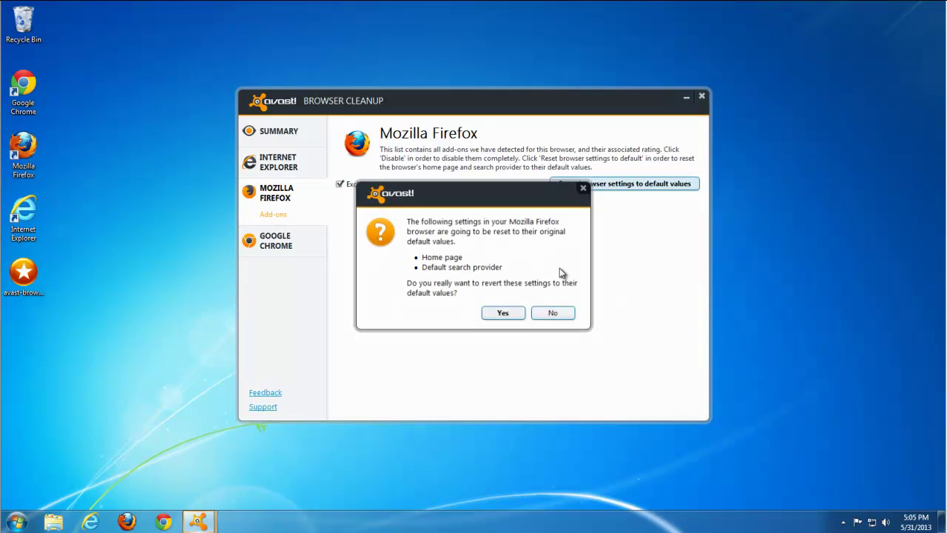
{"action": "left_click", "coordinate": [501, 311]}
{"action": "left_click", "coordinate": [552, 291]}
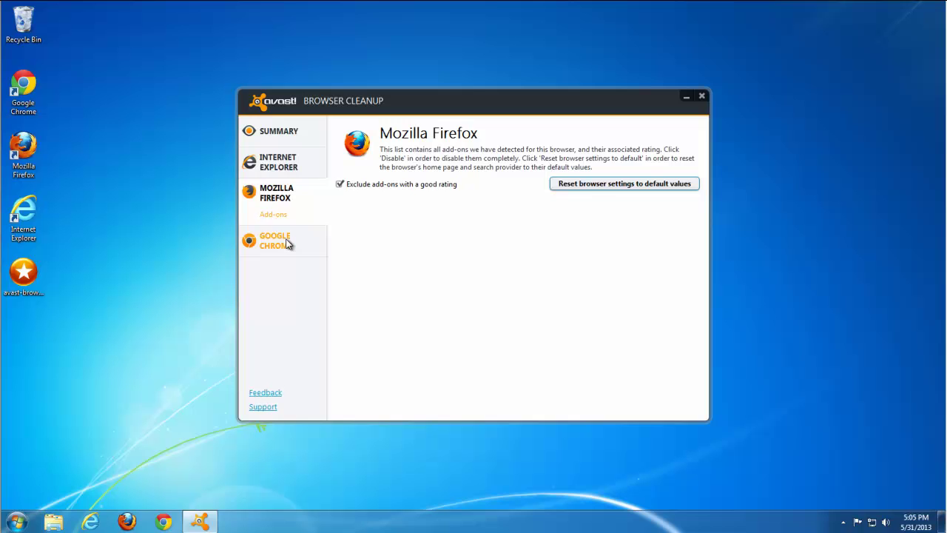
Step: Reset Chrome's home page and search provider to defaults, then close Avast Browser Cleanup
{"action": "left_click", "coordinate": [285, 241]}
{"action": "left_click", "coordinate": [610, 185]}
{"action": "left_click", "coordinate": [502, 313]}
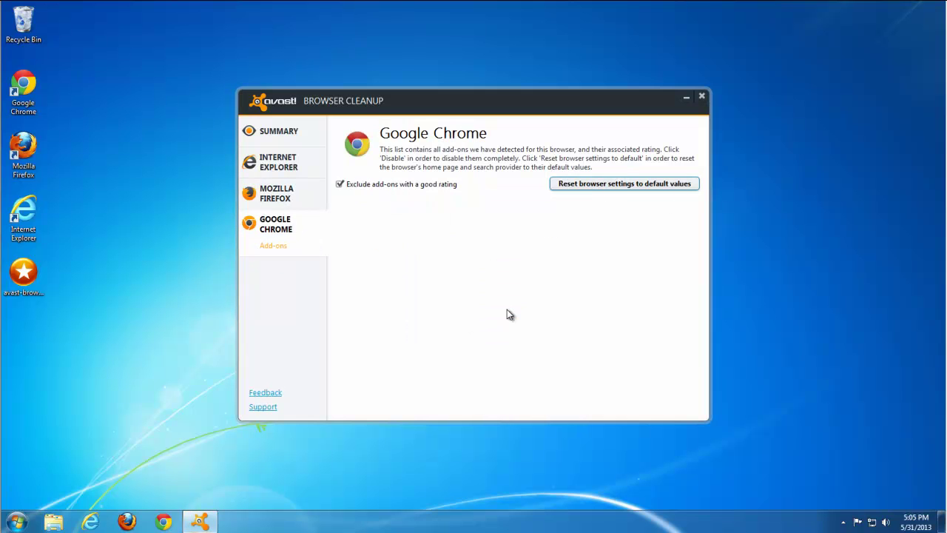
{"action": "left_click", "coordinate": [551, 291]}
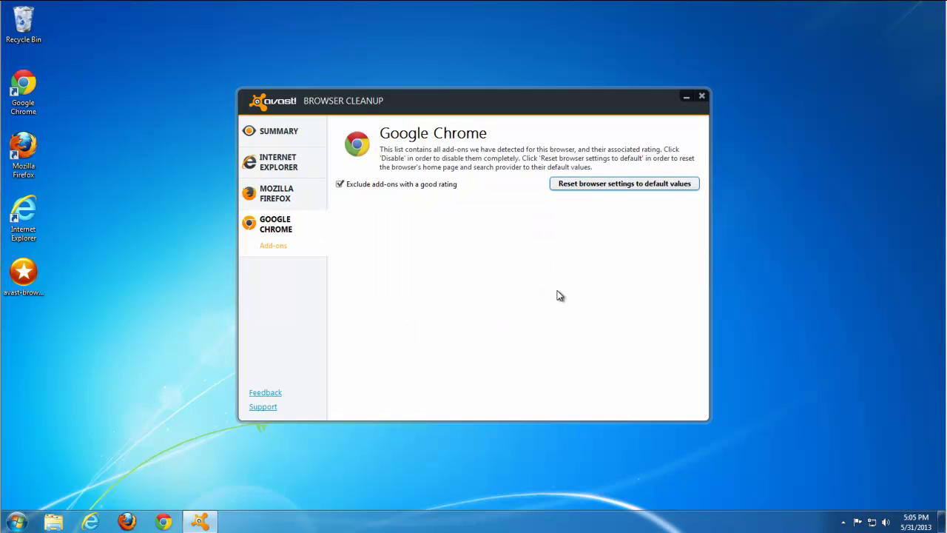
{"action": "left_click", "coordinate": [702, 97]}
{"action": "right_click", "coordinate": [226, 165]}
Step: Launch Internet Explorer and bring up its Internet Options
{"action": "left_click", "coordinate": [261, 195]}
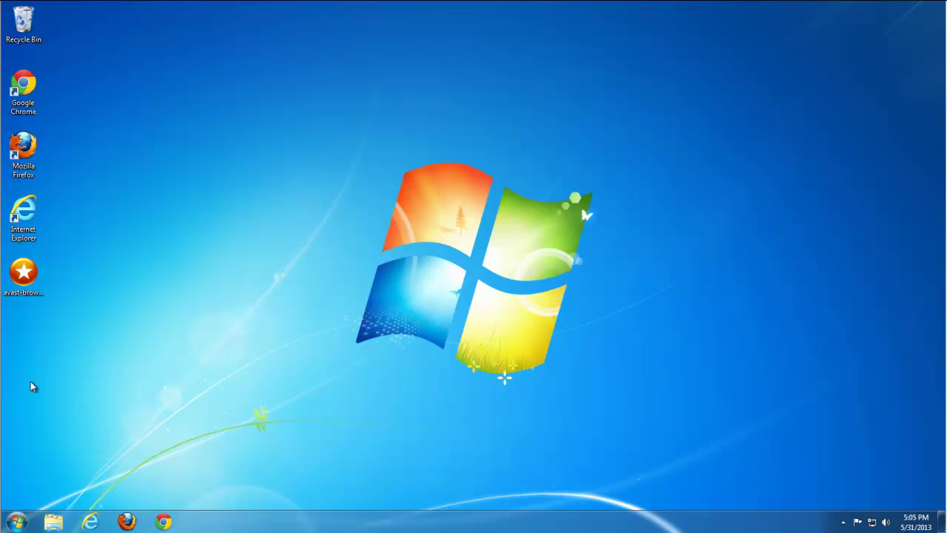
{"action": "left_click", "coordinate": [90, 522]}
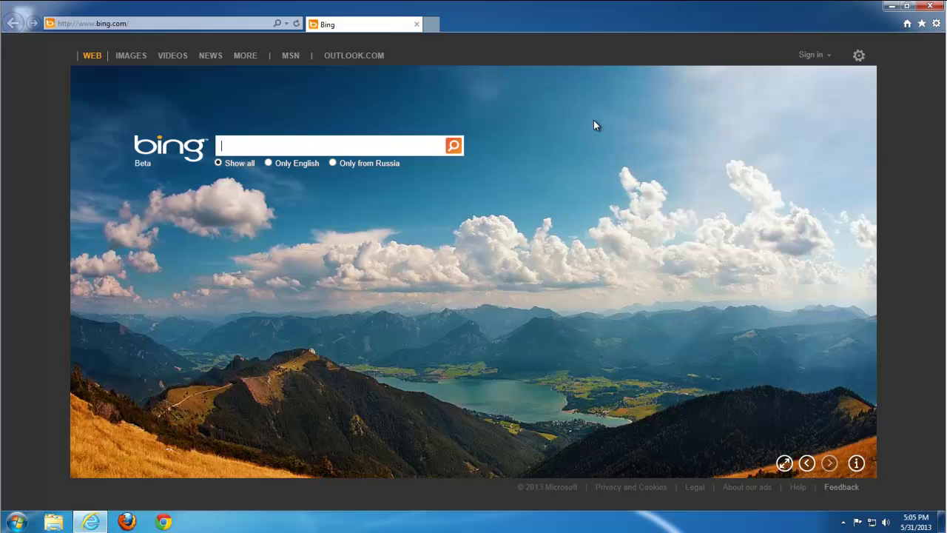
{"action": "type", "text": "d"}
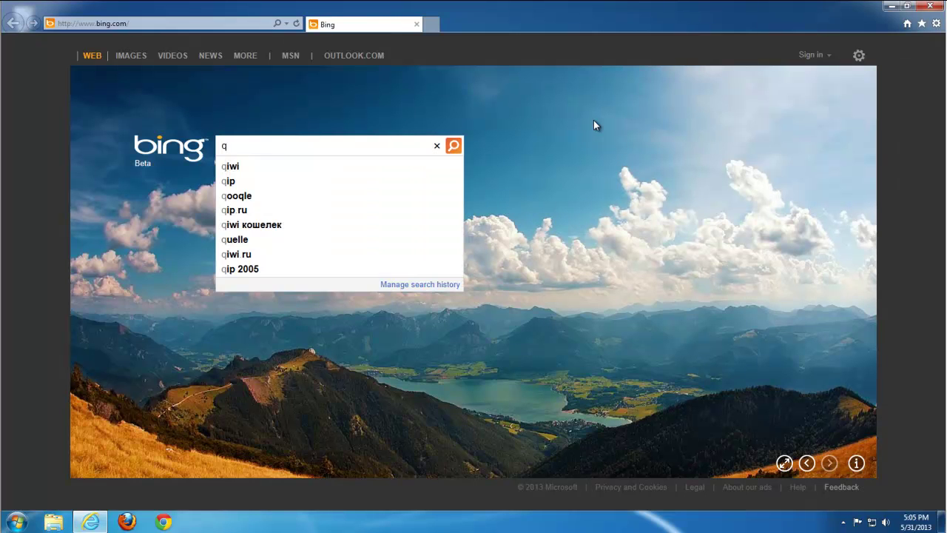
{"action": "key", "text": "BackSpace"}
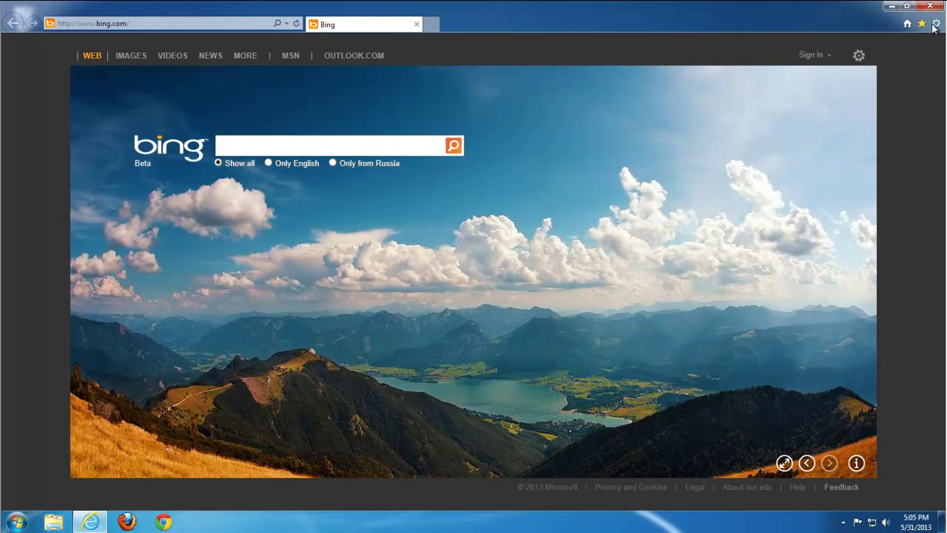
{"action": "left_click", "coordinate": [936, 23]}
{"action": "left_click", "coordinate": [851, 166]}
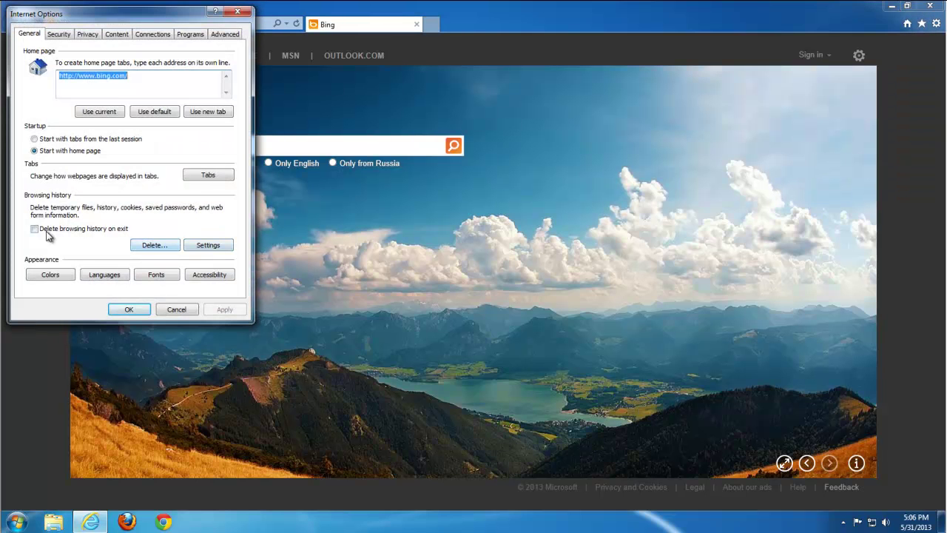
Step: Delete browsing history including download history and form data, then apply and close Internet Options
{"action": "left_click", "coordinate": [35, 229]}
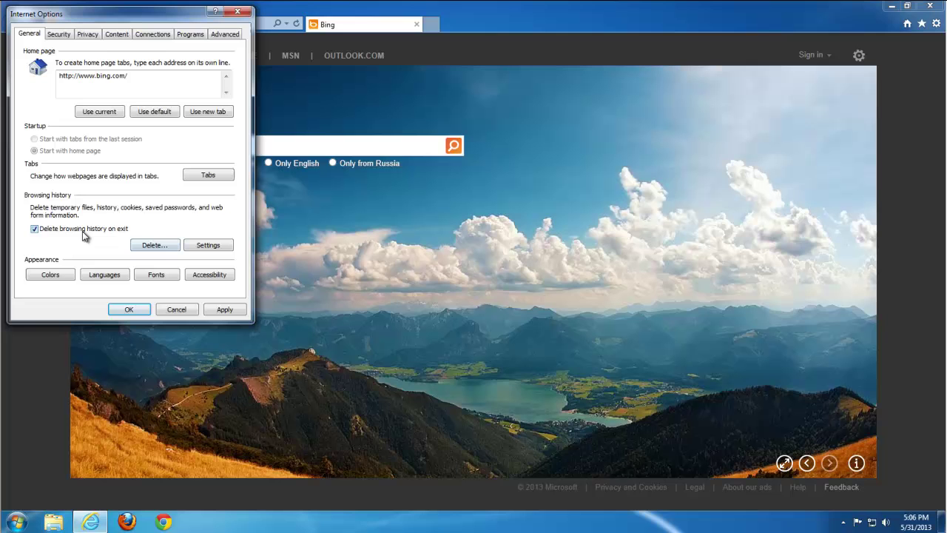
{"action": "left_click", "coordinate": [159, 245]}
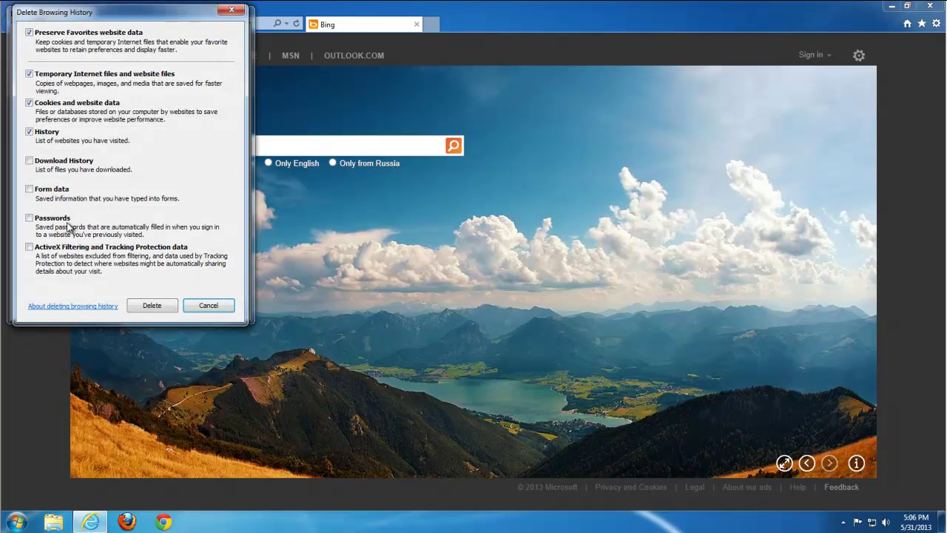
{"action": "left_click", "coordinate": [29, 189]}
{"action": "left_click", "coordinate": [30, 160]}
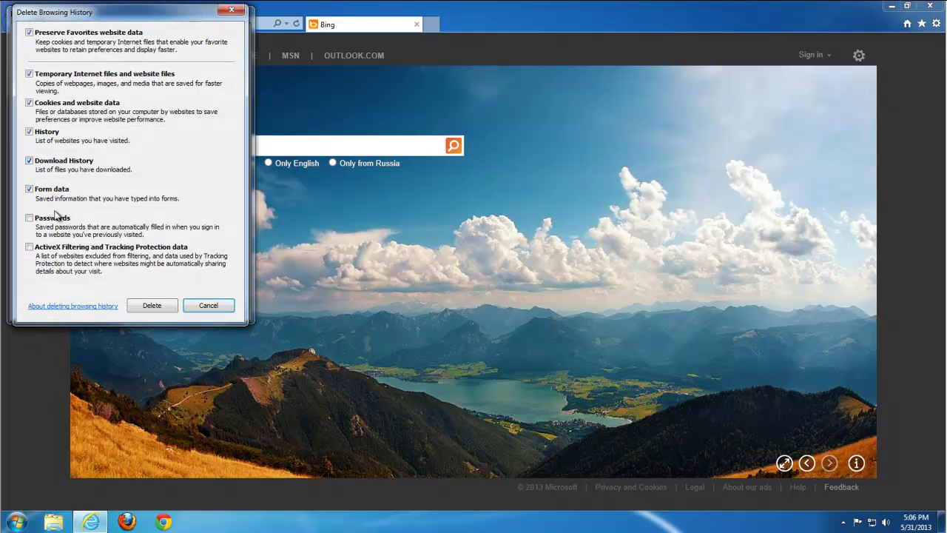
{"action": "left_click", "coordinate": [151, 304]}
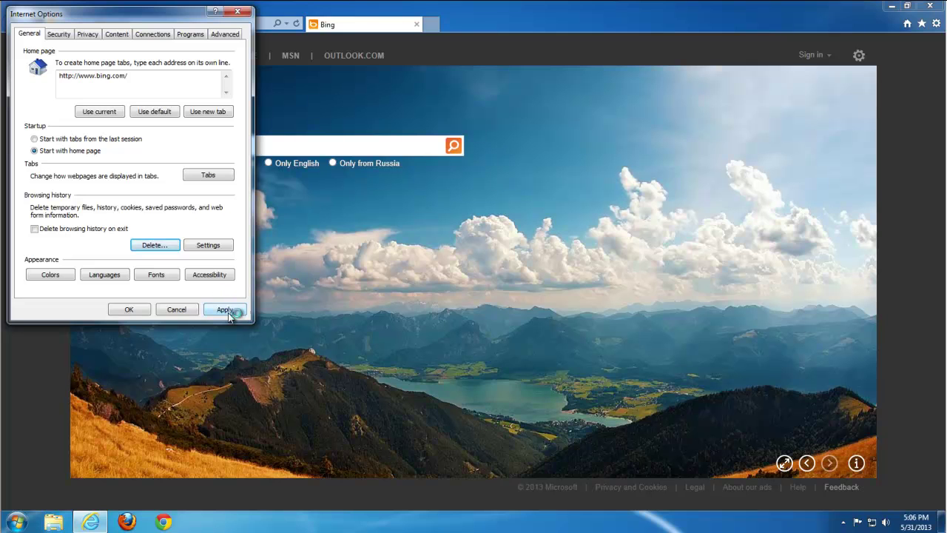
{"action": "left_click", "coordinate": [224, 310]}
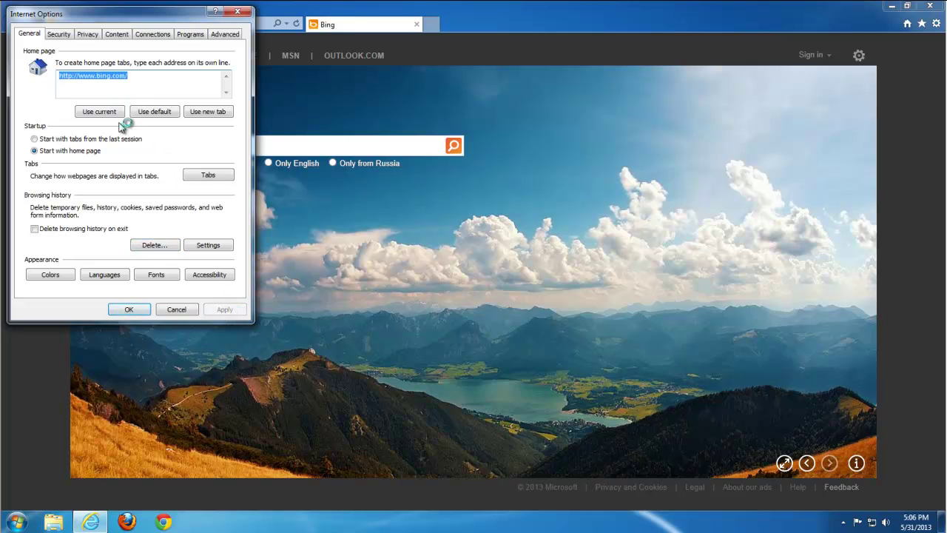
{"action": "left_click", "coordinate": [129, 309]}
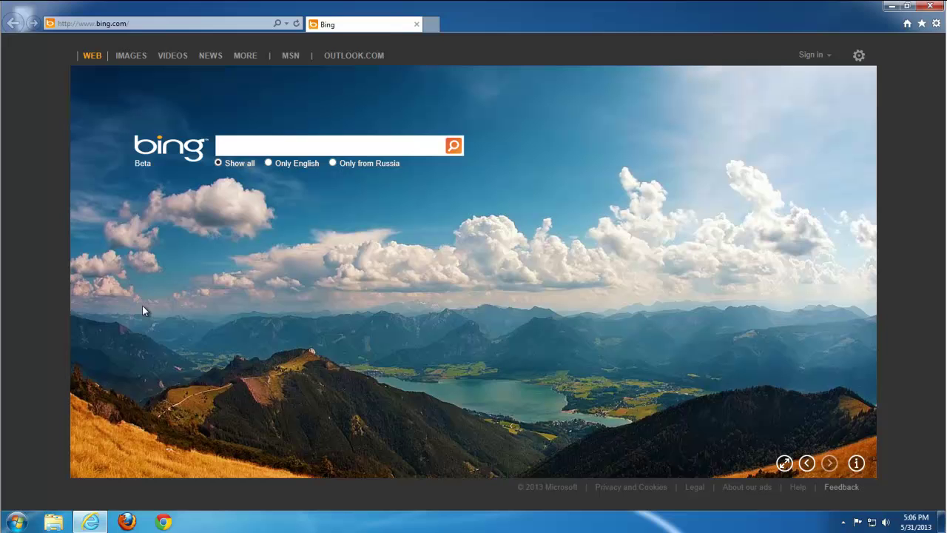
{"action": "left_click", "coordinate": [936, 23]}
Step: In Manage Add-ons, make Bing the default search provider and remove qvo6
{"action": "left_click", "coordinate": [851, 122]}
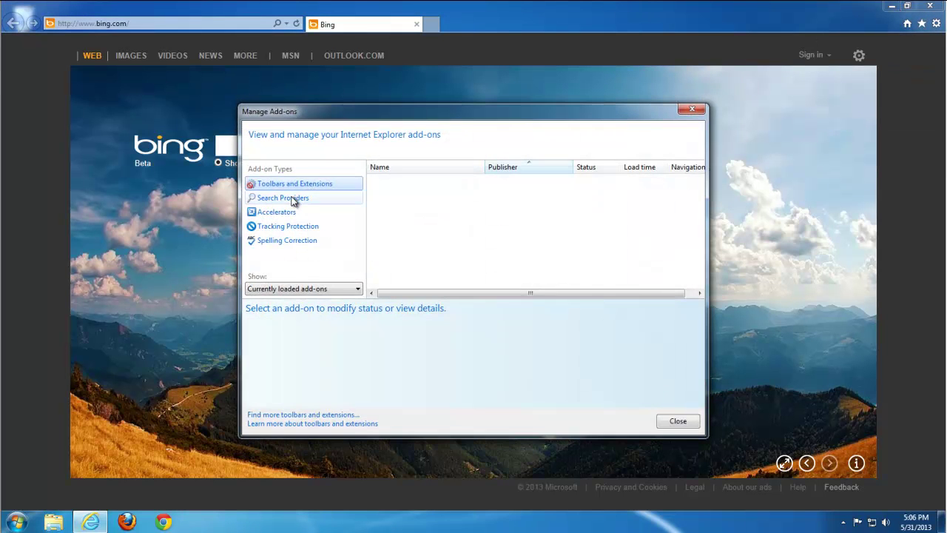
{"action": "left_click", "coordinate": [292, 197]}
{"action": "left_click", "coordinate": [388, 193]}
{"action": "left_click", "coordinate": [389, 183]}
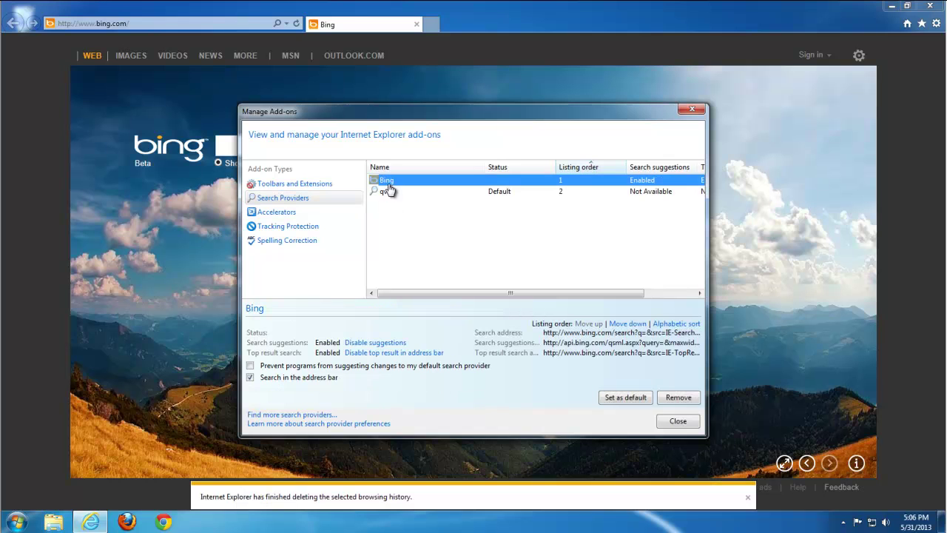
{"action": "left_click", "coordinate": [613, 398]}
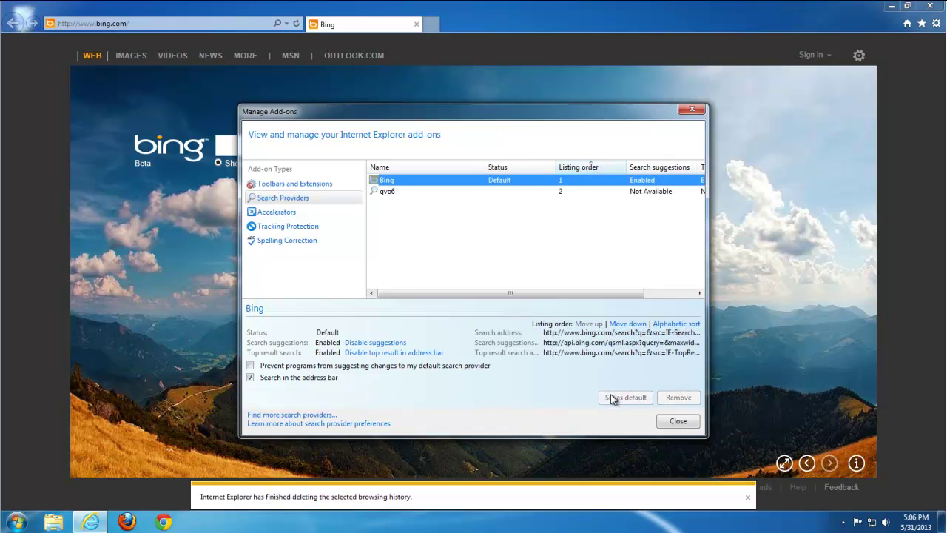
{"action": "left_click", "coordinate": [388, 193]}
{"action": "left_click", "coordinate": [670, 398]}
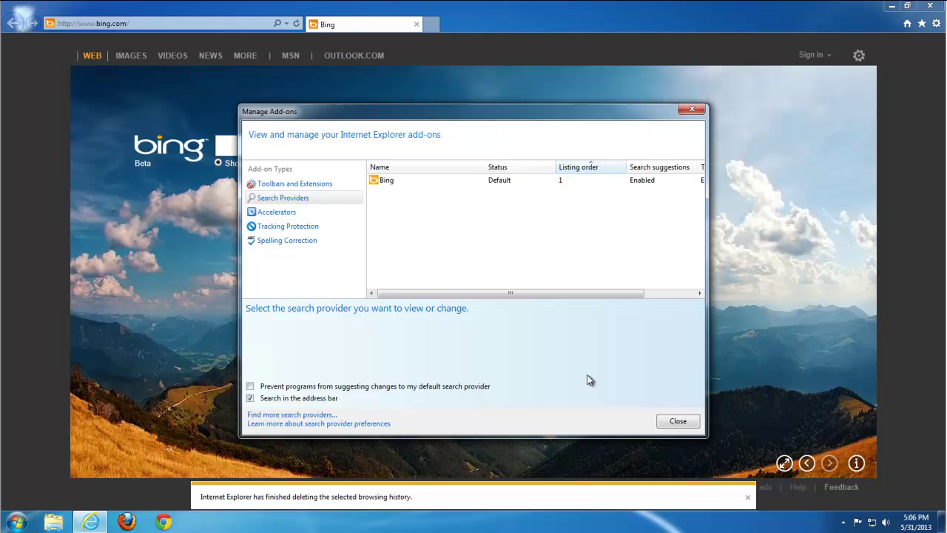
{"action": "left_click", "coordinate": [277, 212]}
{"action": "left_click", "coordinate": [289, 241]}
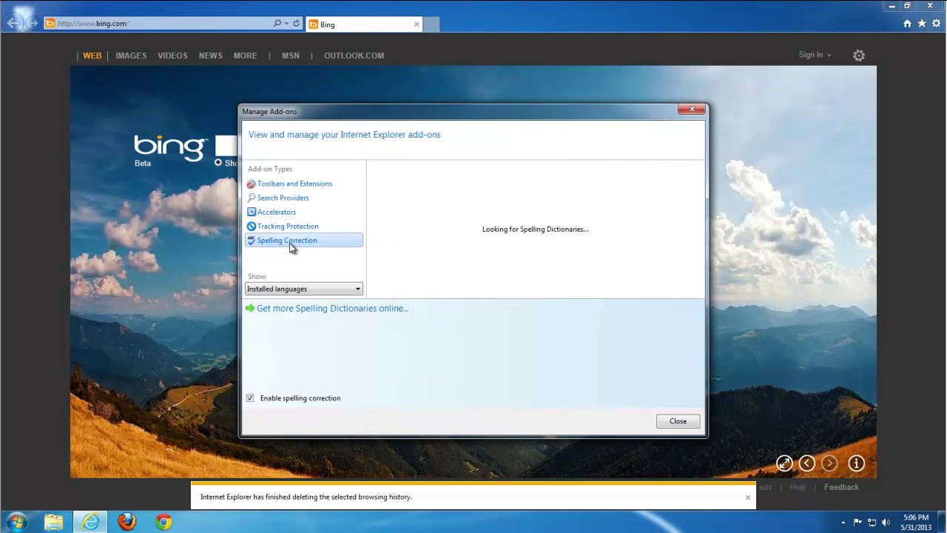
{"action": "left_click", "coordinate": [691, 110]}
Step: Restart Internet Explorer to confirm it opens on Bing, then close it
{"action": "left_click", "coordinate": [936, 7]}
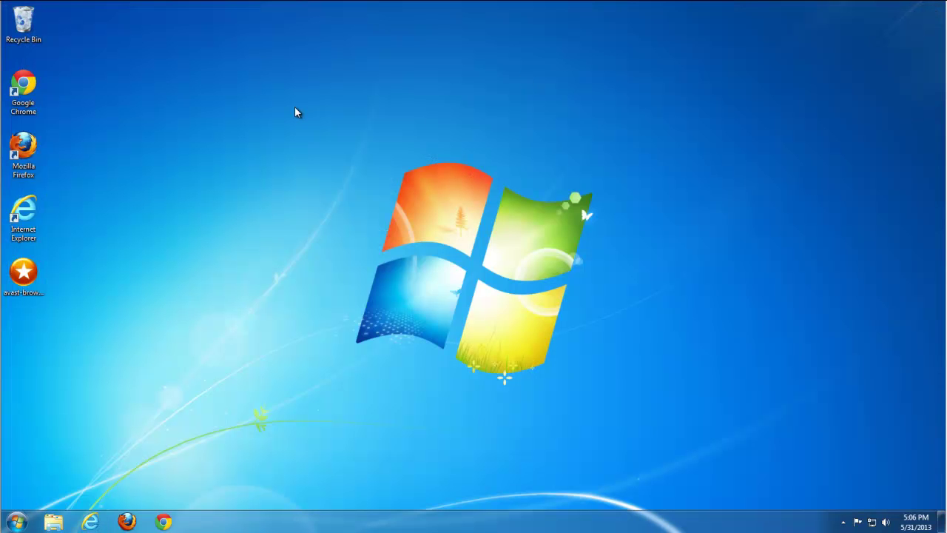
{"action": "right_click", "coordinate": [294, 107]}
{"action": "left_click", "coordinate": [324, 141]}
{"action": "double_click", "coordinate": [19, 222]}
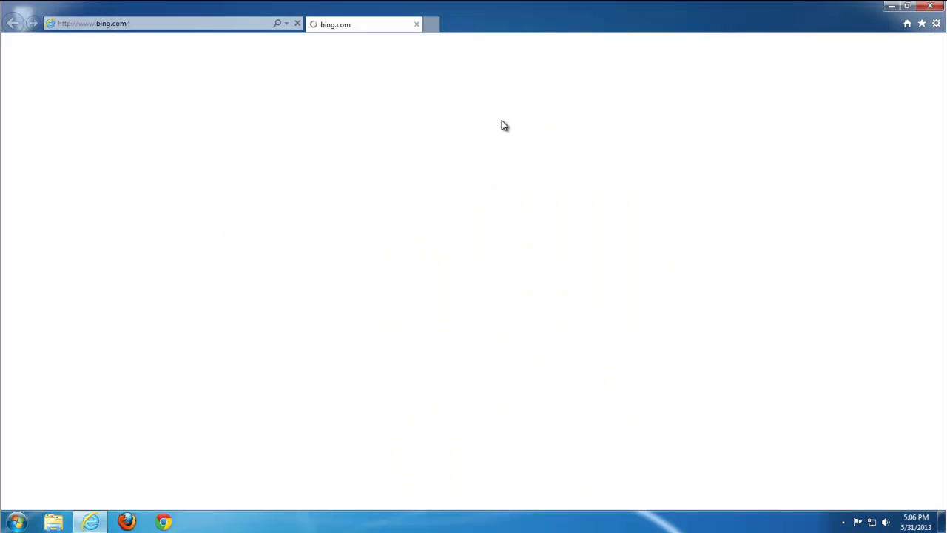
{"action": "left_click", "coordinate": [943, 12]}
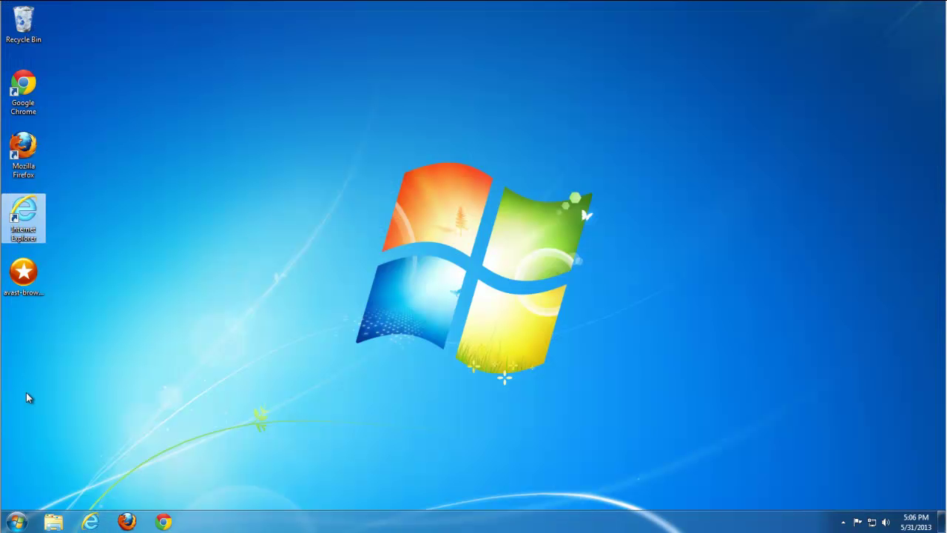
{"action": "left_click", "coordinate": [125, 521]}
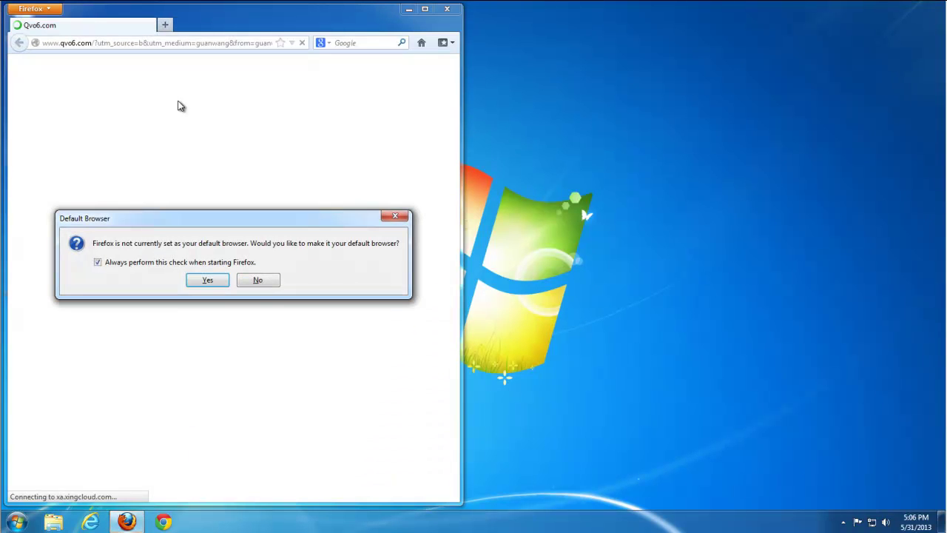
Step: Decline the default-browser prompt, delete the qvo6 search engine, and open Firefox's Add-ons Manager
{"action": "left_click", "coordinate": [259, 280]}
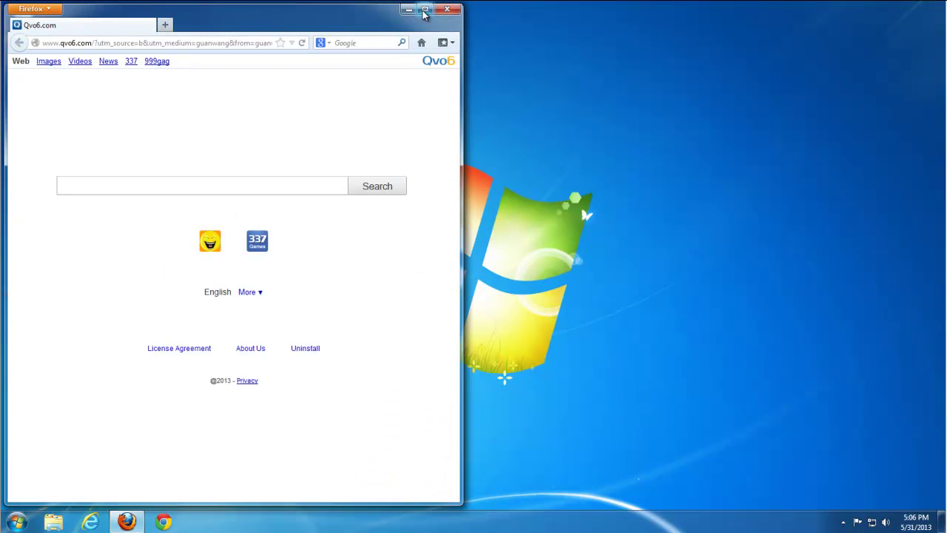
{"action": "left_click", "coordinate": [716, 28]}
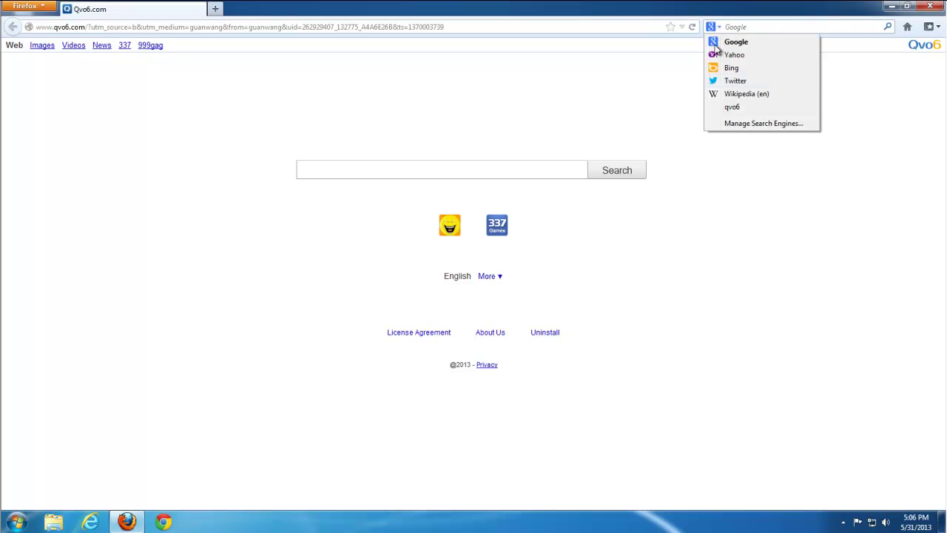
{"action": "left_click", "coordinate": [737, 123]}
{"action": "left_click", "coordinate": [392, 265]}
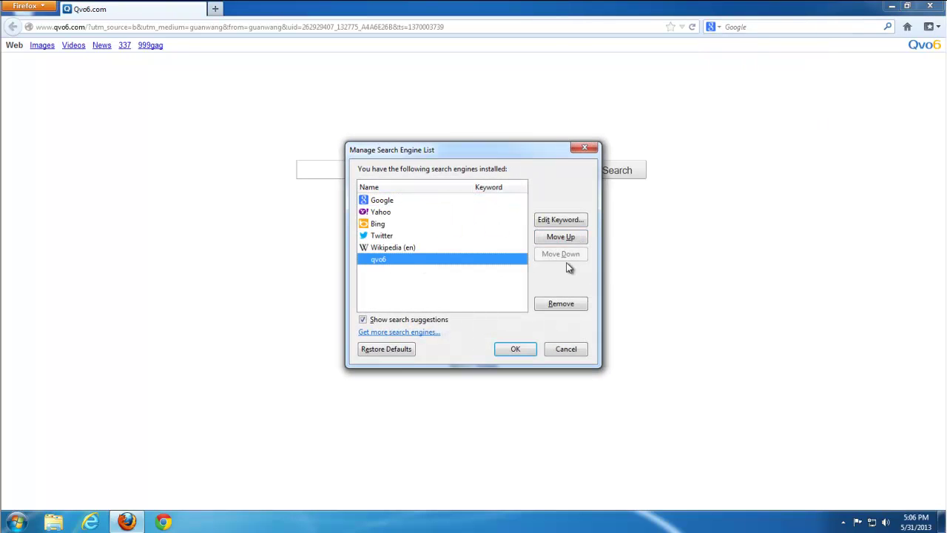
{"action": "left_click", "coordinate": [561, 303]}
{"action": "left_click", "coordinate": [516, 350]}
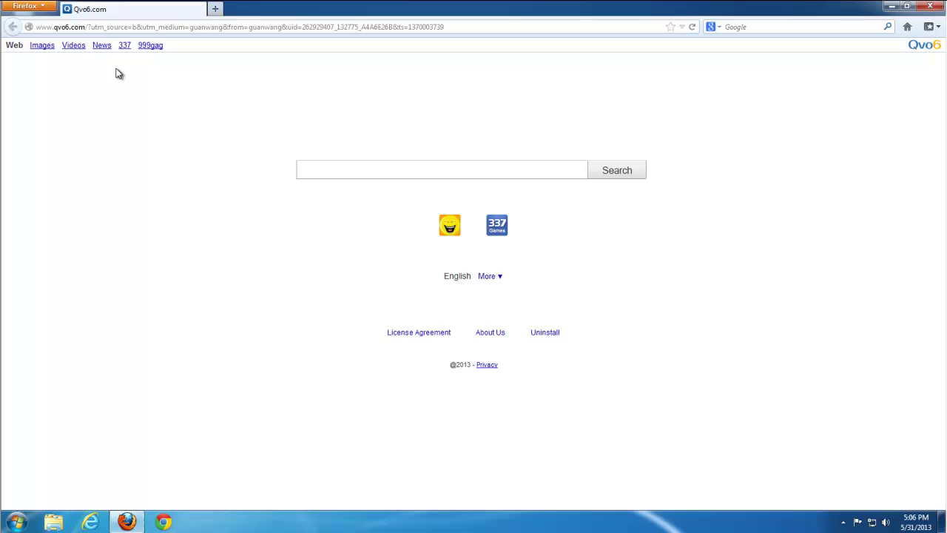
{"action": "left_click", "coordinate": [28, 6]}
{"action": "left_click", "coordinate": [137, 66]}
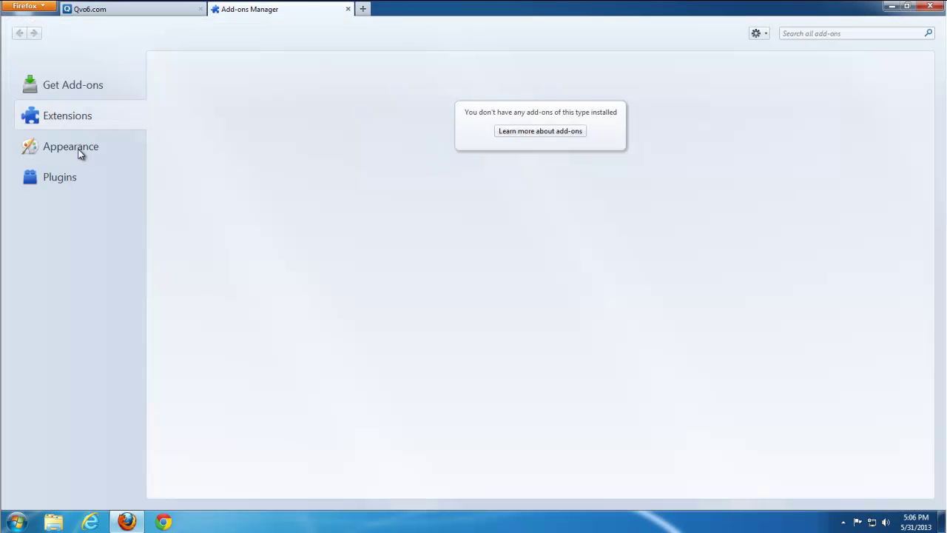
Step: Check the Appearance, Plugins and Extensions lists for leftovers, then close the Add-ons tab
{"action": "left_click", "coordinate": [80, 152]}
{"action": "left_click", "coordinate": [79, 187]}
{"action": "left_click", "coordinate": [65, 124]}
{"action": "left_click", "coordinate": [348, 9]}
Step: Restore Firefox's home page to the default in Options
{"action": "left_click", "coordinate": [39, 7]}
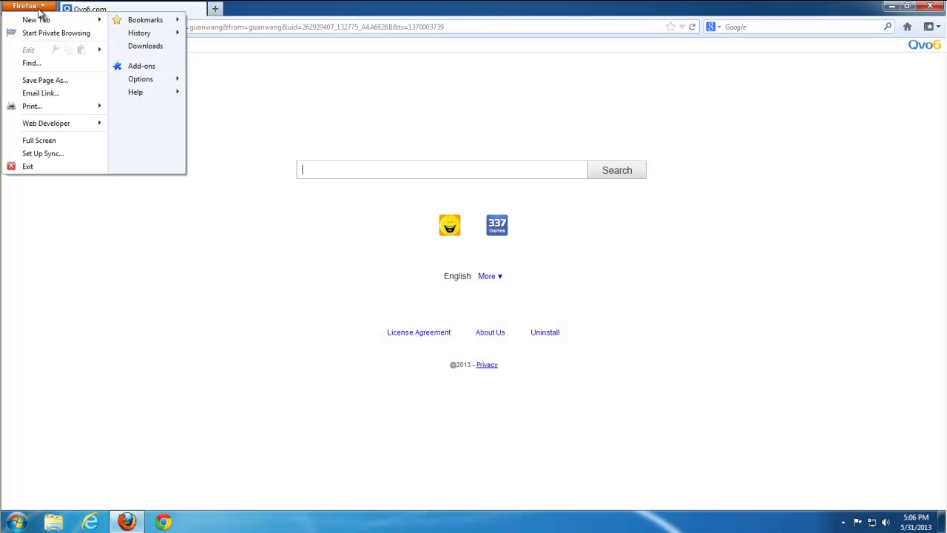
{"action": "mouse_move", "coordinate": [163, 84]}
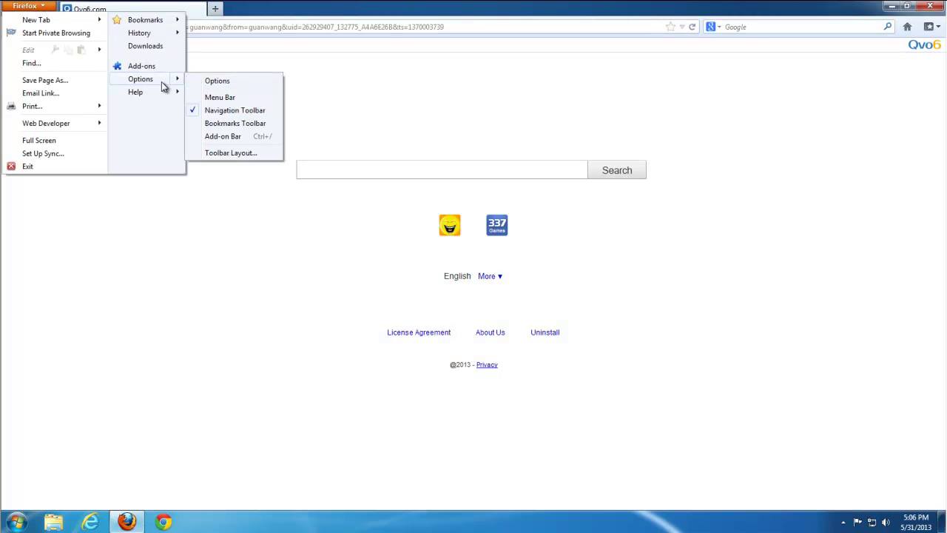
{"action": "left_click", "coordinate": [214, 83]}
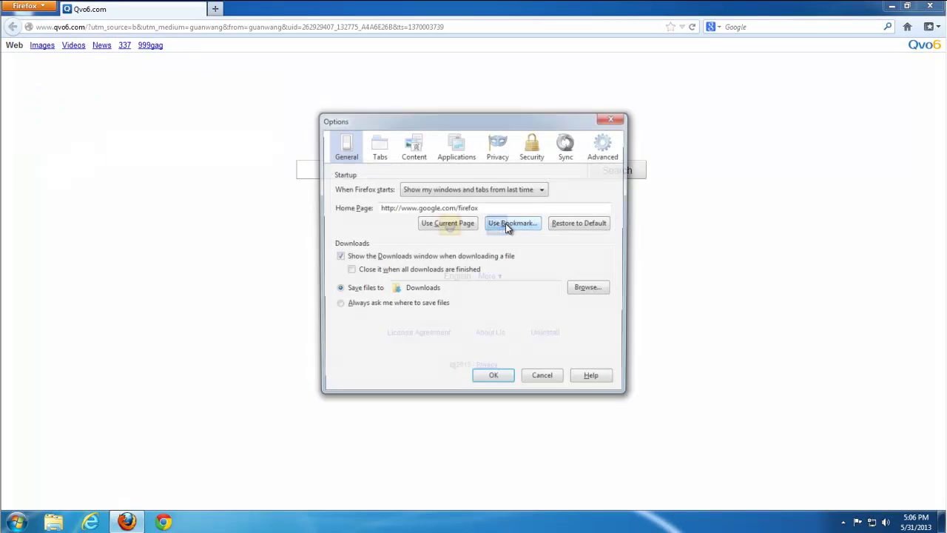
{"action": "left_click", "coordinate": [582, 225]}
{"action": "left_click", "coordinate": [492, 379]}
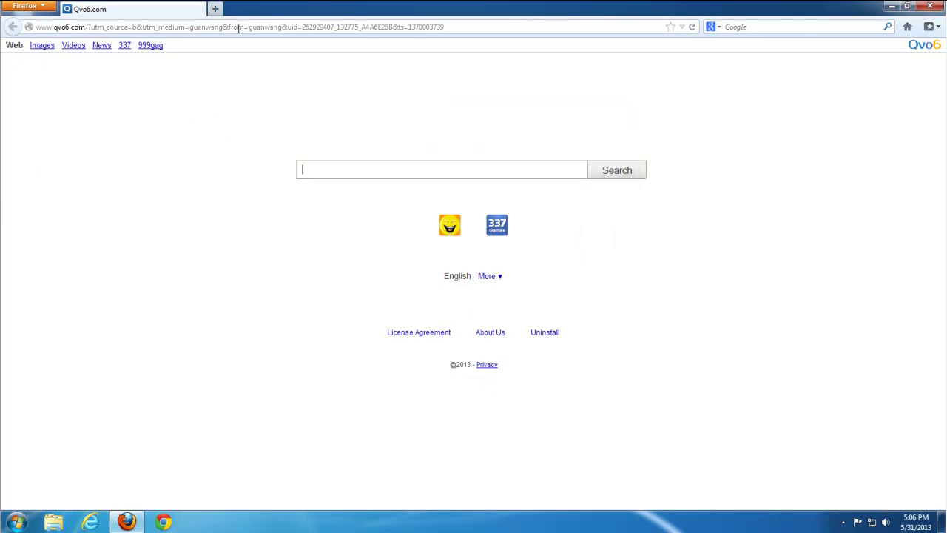
{"action": "left_click", "coordinate": [25, 6]}
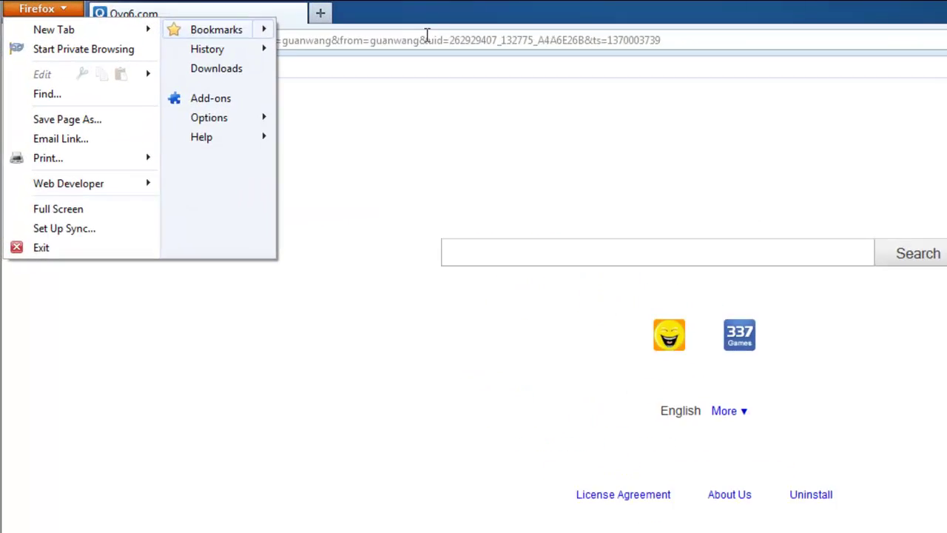
Step: Search about:config for 'qvo' preferences, find none, and close Firefox
{"action": "left_click", "coordinate": [429, 37]}
{"action": "type", "text": "a"}
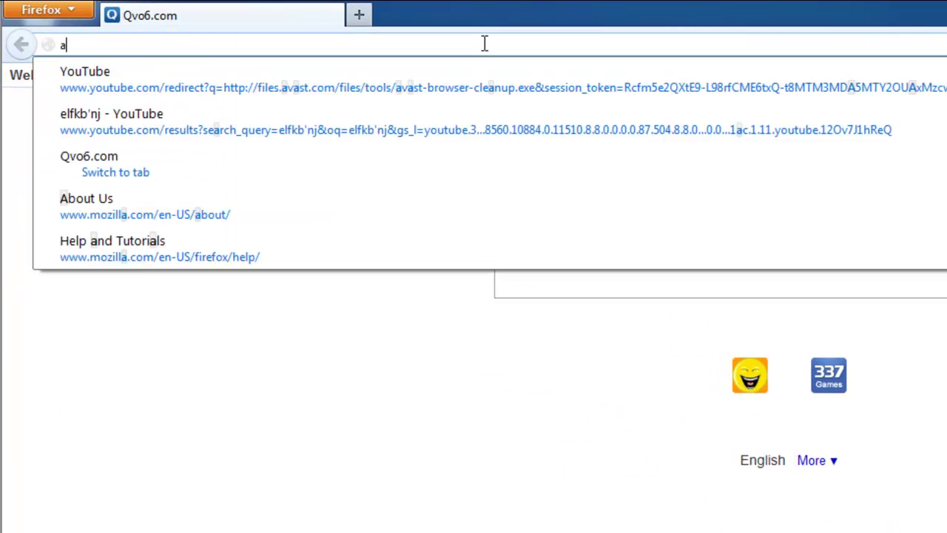
{"action": "type", "text": "bout:config"}
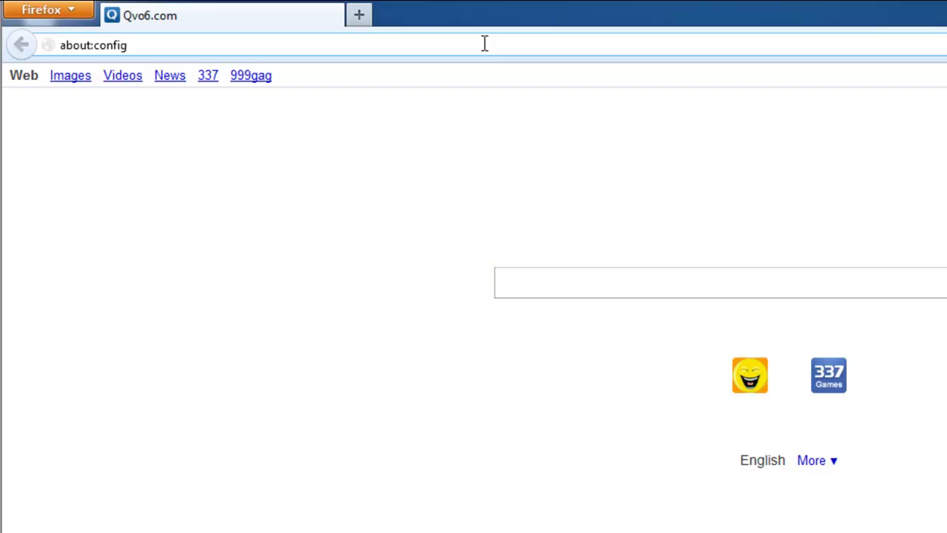
{"action": "key", "text": "Return"}
{"action": "left_click", "coordinate": [770, 409]}
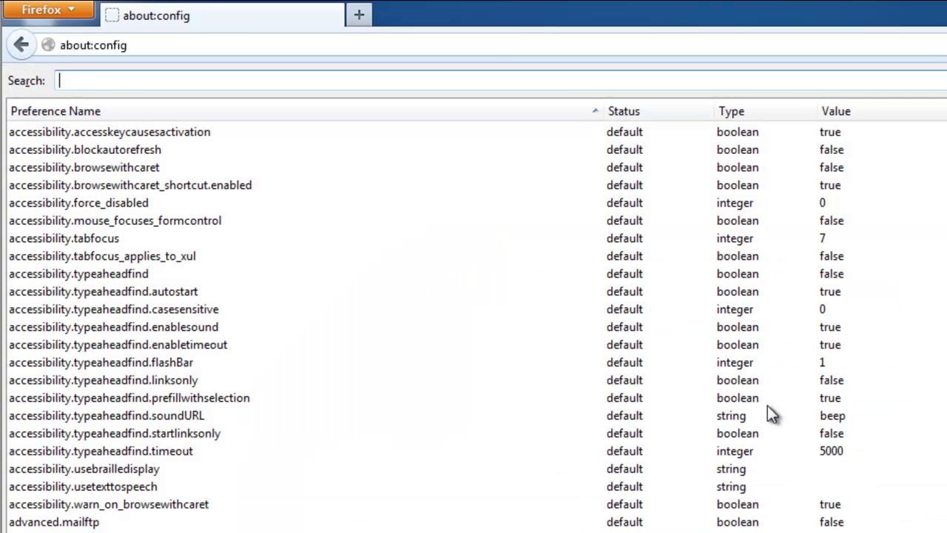
{"action": "type", "text": "qvo6"}
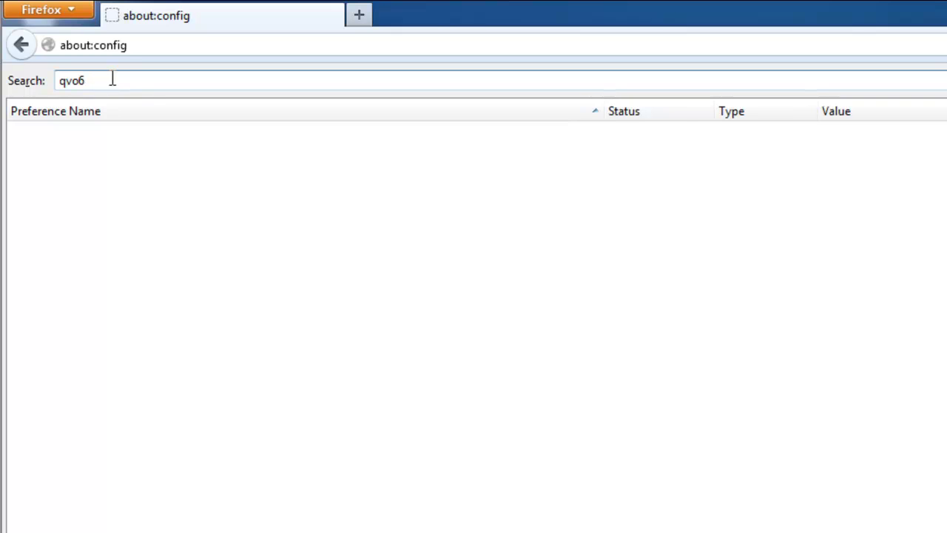
{"action": "double_click", "coordinate": [113, 80]}
{"action": "key", "text": "BackSpace"}
{"action": "key", "text": "alt+F4"}
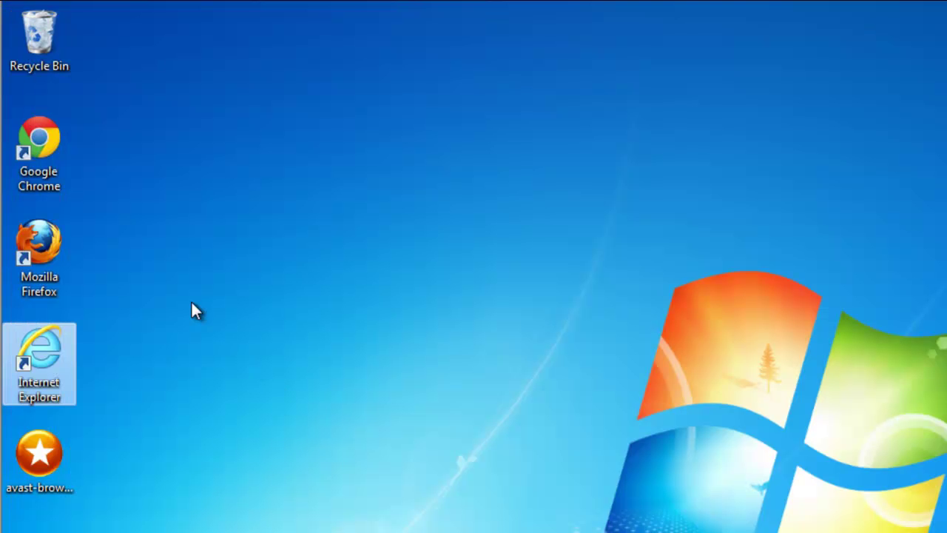
Step: Refresh the desktop and confirm the Firefox shortcut's target ends at plain firefox.exe
{"action": "right_click", "coordinate": [190, 311]}
{"action": "left_click", "coordinate": [233, 358]}
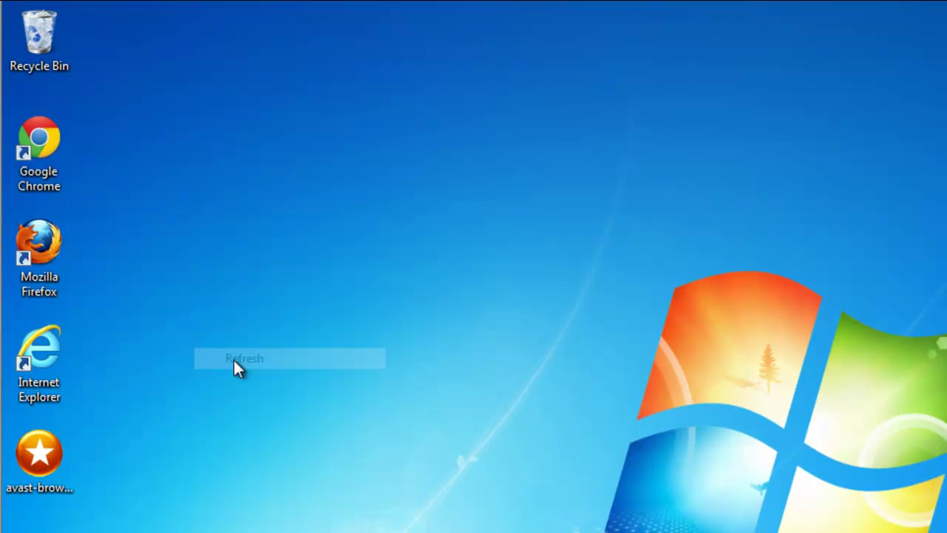
{"action": "right_click", "coordinate": [39, 254]}
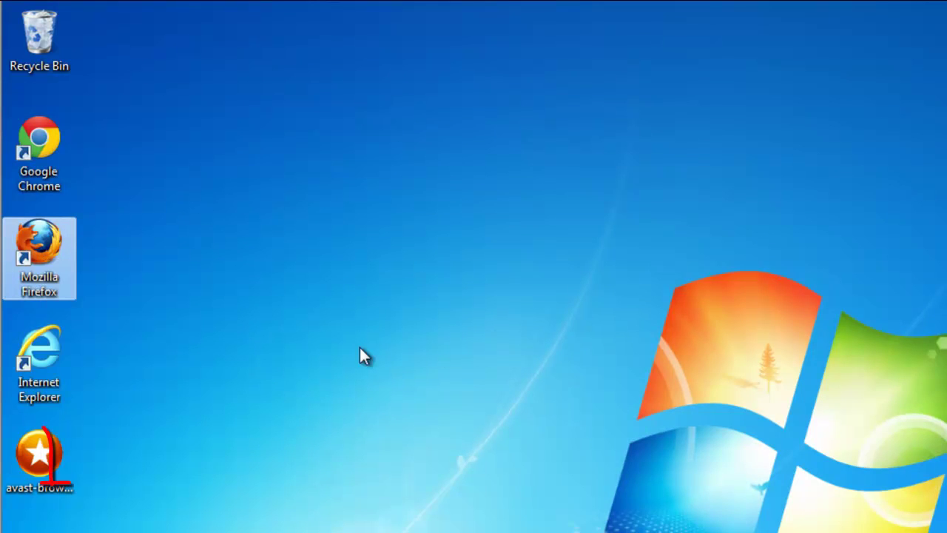
{"action": "left_click", "coordinate": [362, 457]}
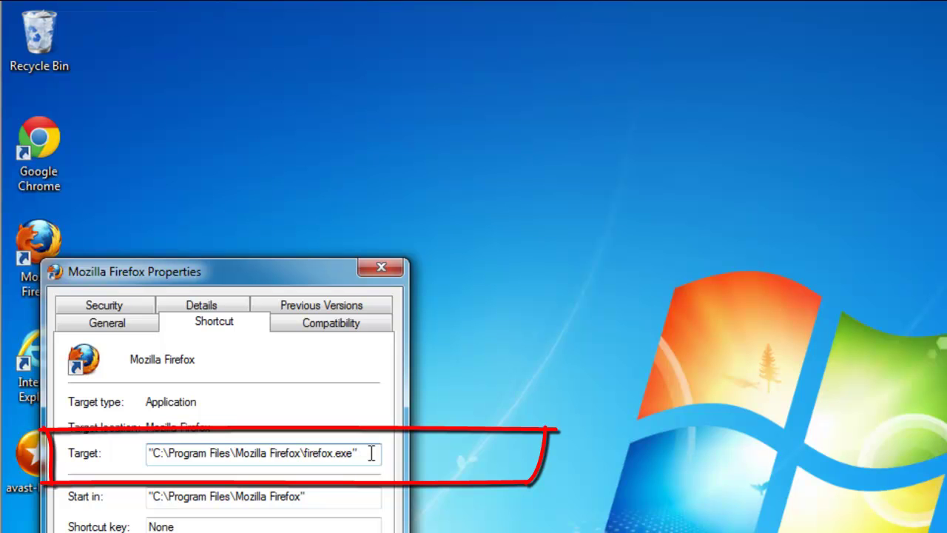
{"action": "left_click", "coordinate": [394, 268]}
Step: Refresh the desktop again and relaunch Firefox from its desktop shortcut
{"action": "right_click", "coordinate": [267, 237]}
{"action": "left_click", "coordinate": [320, 299]}
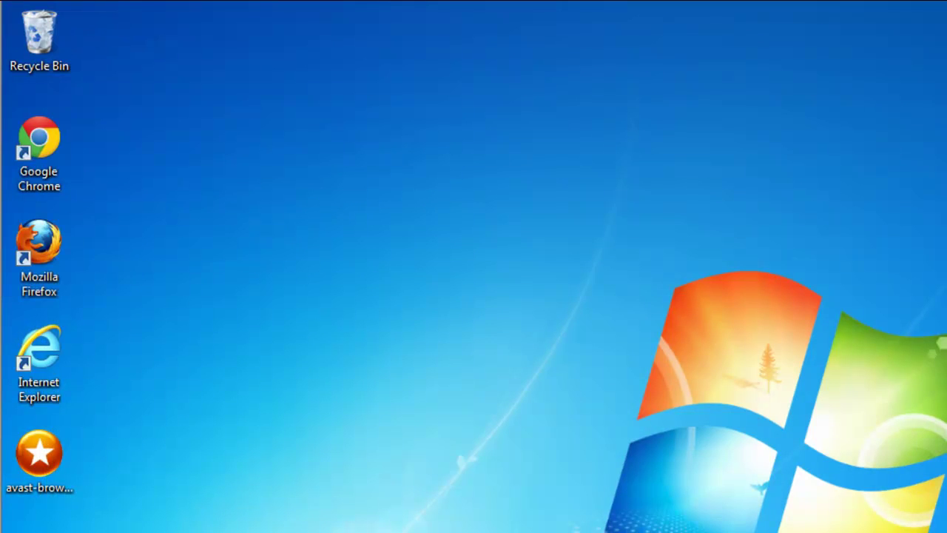
{"action": "right_click", "coordinate": [212, 532]}
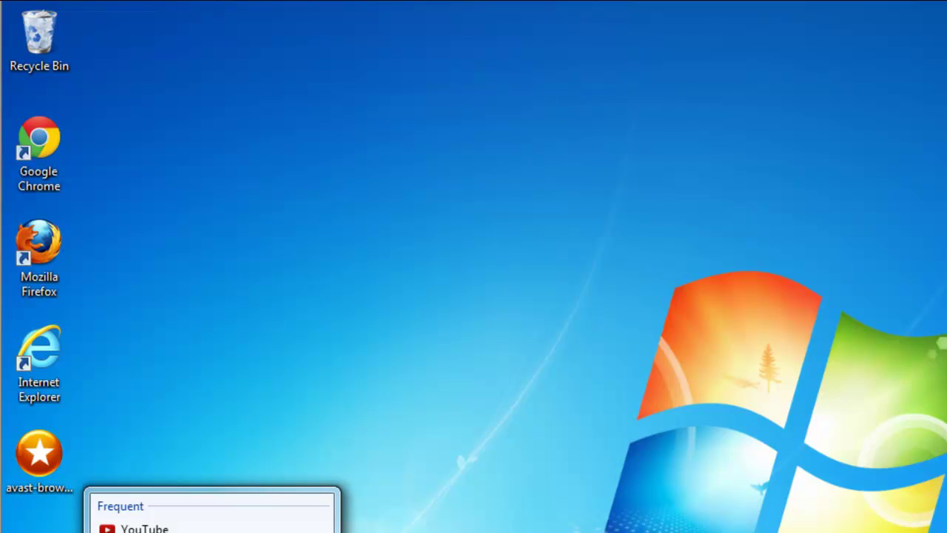
{"action": "right_click", "coordinate": [334, 300]}
{"action": "double_click", "coordinate": [39, 252]}
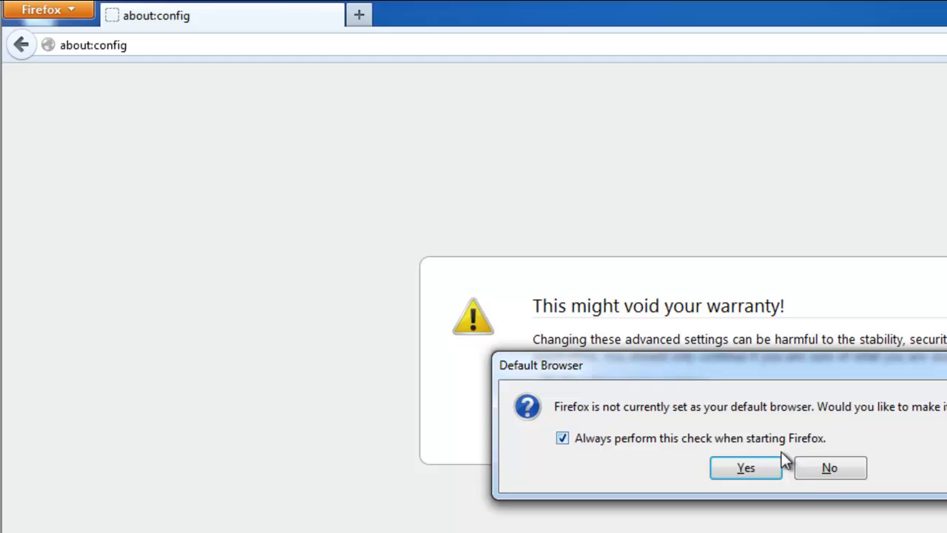
Step: Decline making Firefox the default browser, check the Mozilla Firefox Start Page loads, then close Firefox
{"action": "left_click", "coordinate": [829, 473]}
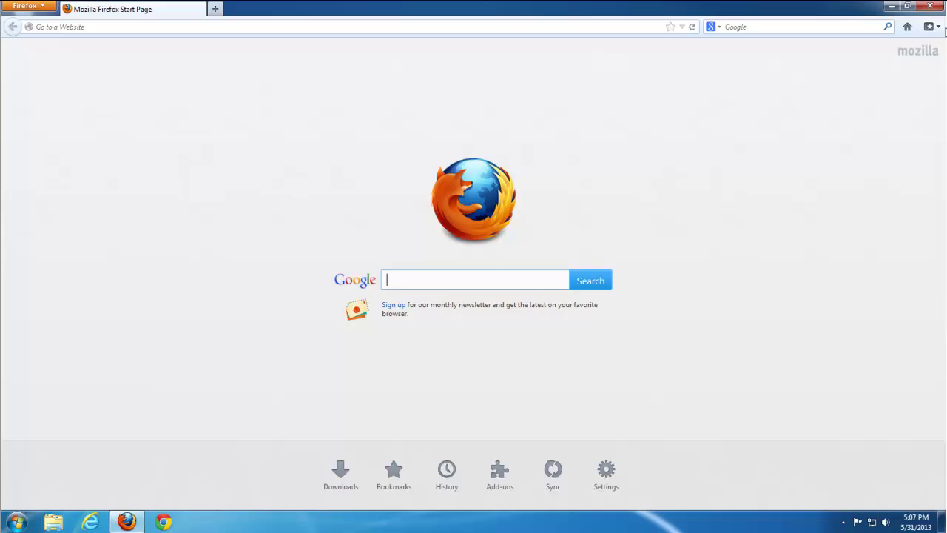
{"action": "left_click", "coordinate": [930, 6]}
Step: Launch Chrome maximized, dismiss the translation and homepage offers, and go to Settings
{"action": "right_click", "coordinate": [178, 128]}
{"action": "left_click", "coordinate": [207, 159]}
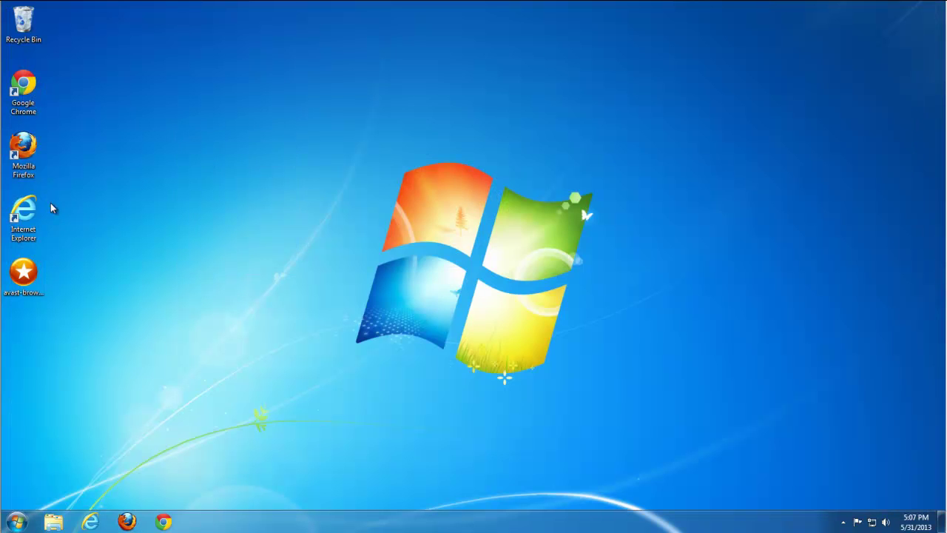
{"action": "double_click", "coordinate": [23, 89]}
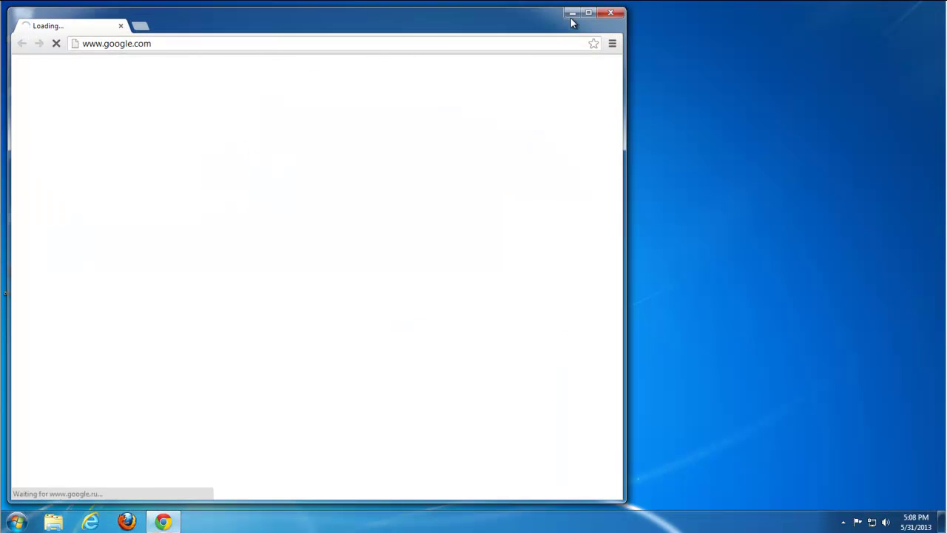
{"action": "left_click", "coordinate": [588, 13]}
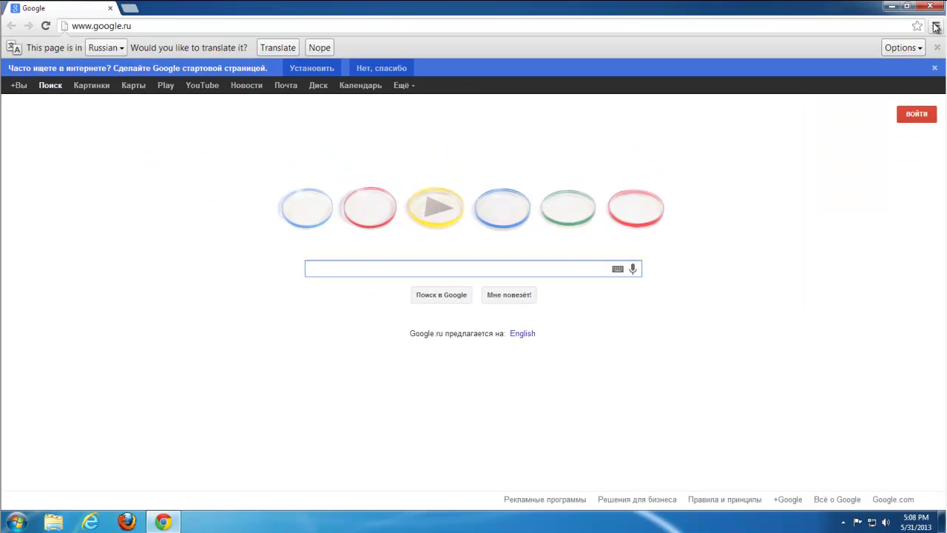
{"action": "left_click", "coordinate": [937, 43]}
{"action": "left_click", "coordinate": [938, 43]}
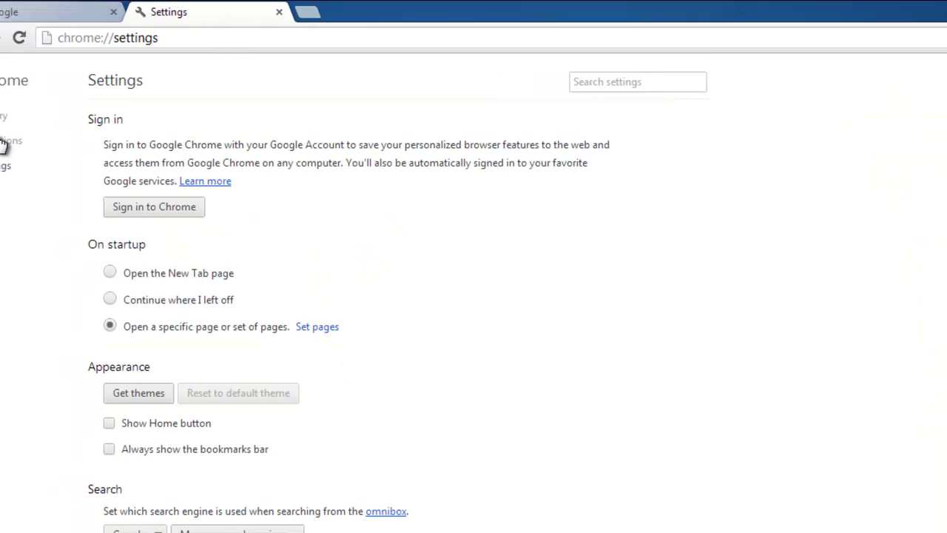
{"action": "left_click", "coordinate": [62, 149]}
{"action": "left_click", "coordinate": [64, 167]}
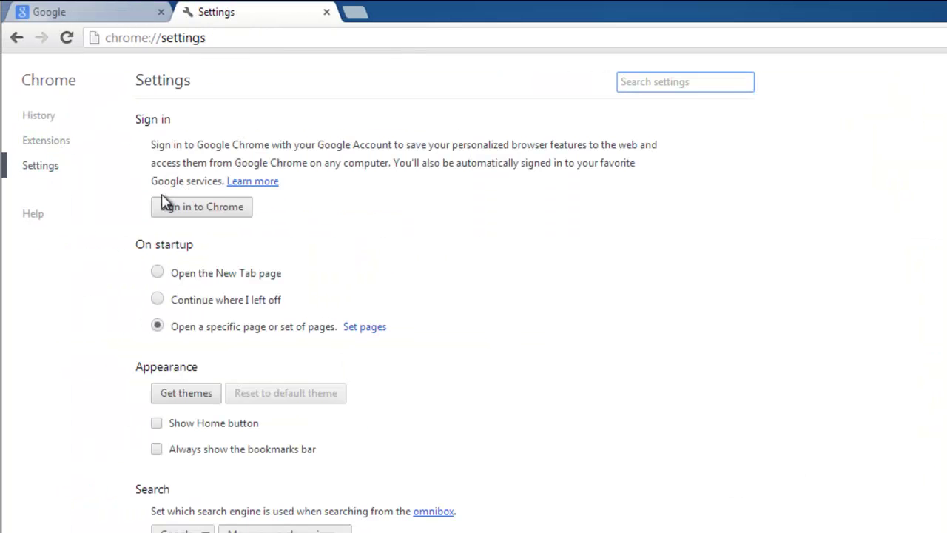
Step: Remove the Google page from Chrome's startup pages list
{"action": "scroll", "coordinate": [237, 310], "scroll_direction": "down", "scroll_amount": 1}
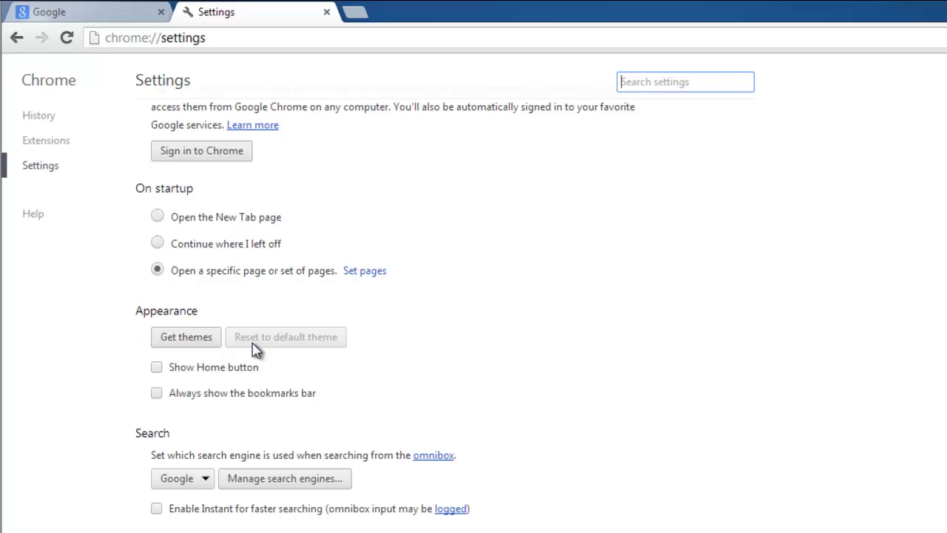
{"action": "left_click", "coordinate": [366, 272]}
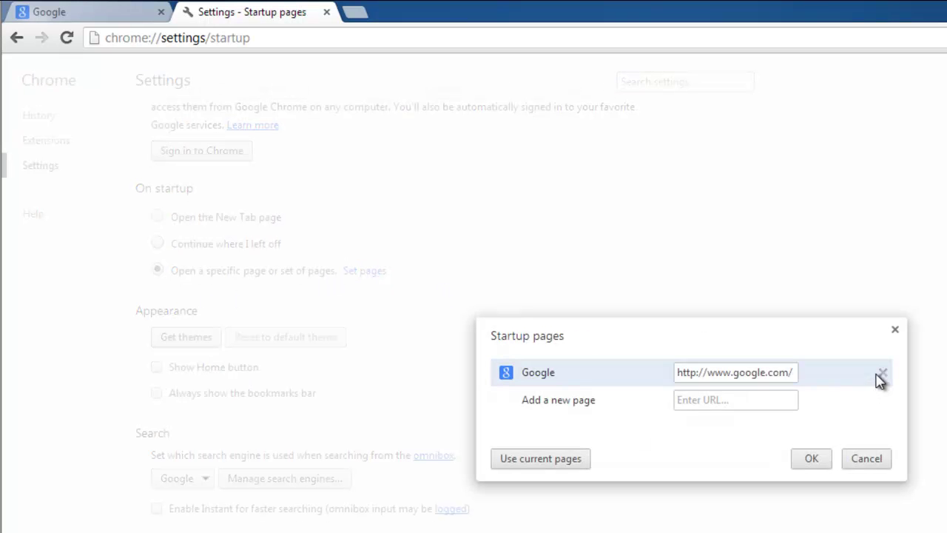
{"action": "left_click", "coordinate": [883, 372]}
{"action": "left_click", "coordinate": [810, 458]}
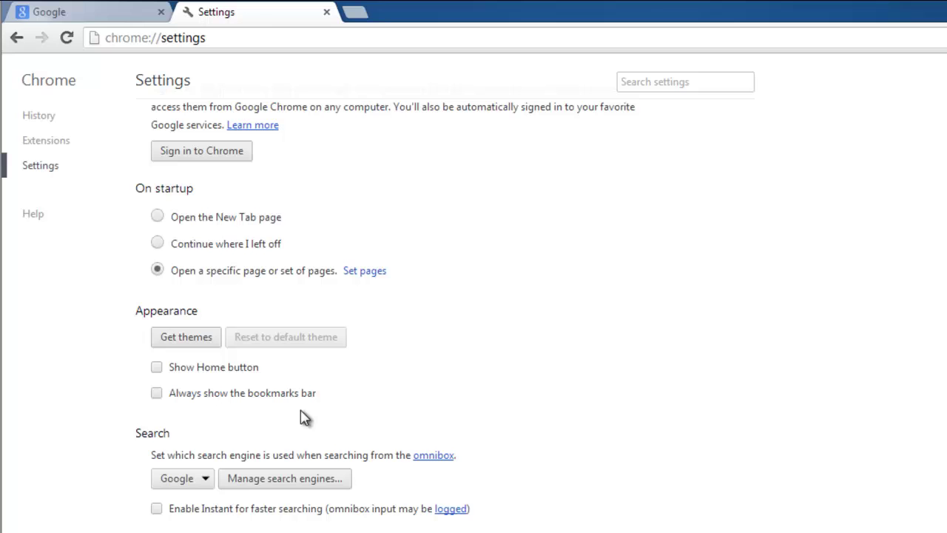
Step: Turn on the Home button and bring up the home page choices
{"action": "left_click", "coordinate": [156, 367]}
{"action": "left_click", "coordinate": [266, 388]}
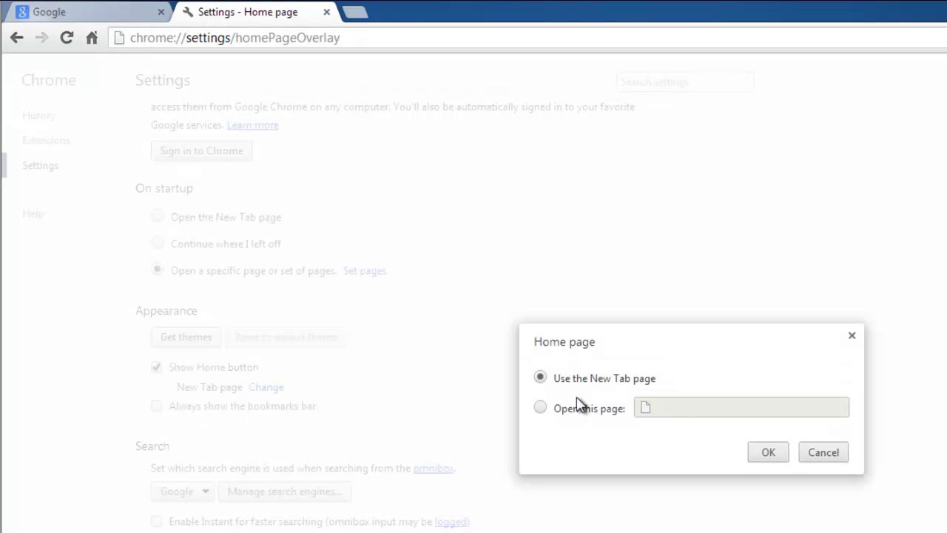
{"action": "left_click", "coordinate": [557, 410]}
Step: Make the New Tab page the home page and delete qvo6 from the search engines list
{"action": "left_click", "coordinate": [541, 379]}
{"action": "left_click", "coordinate": [759, 457]}
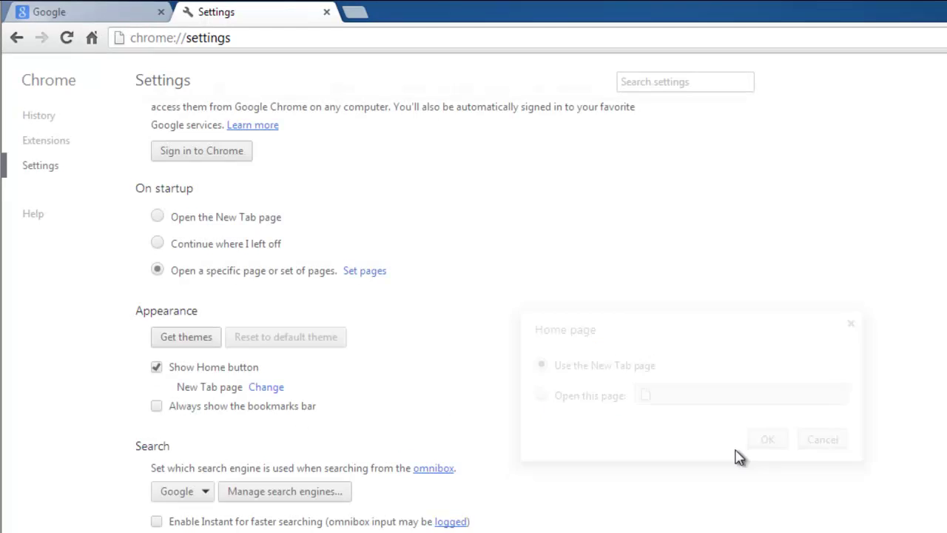
{"action": "left_click", "coordinate": [310, 481]}
{"action": "mouse_move", "coordinate": [420, 441]}
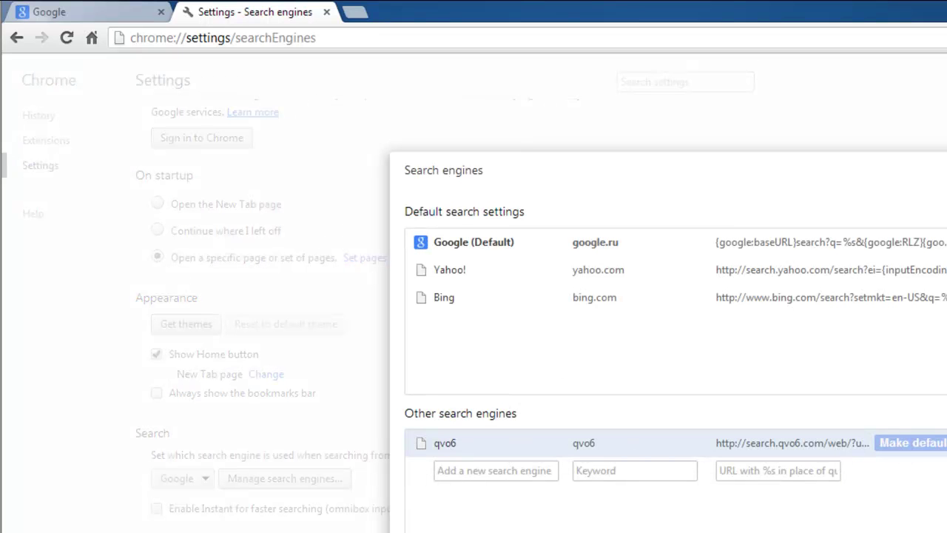
{"action": "left_click", "coordinate": [942, 442]}
{"action": "key", "text": "Escape"}
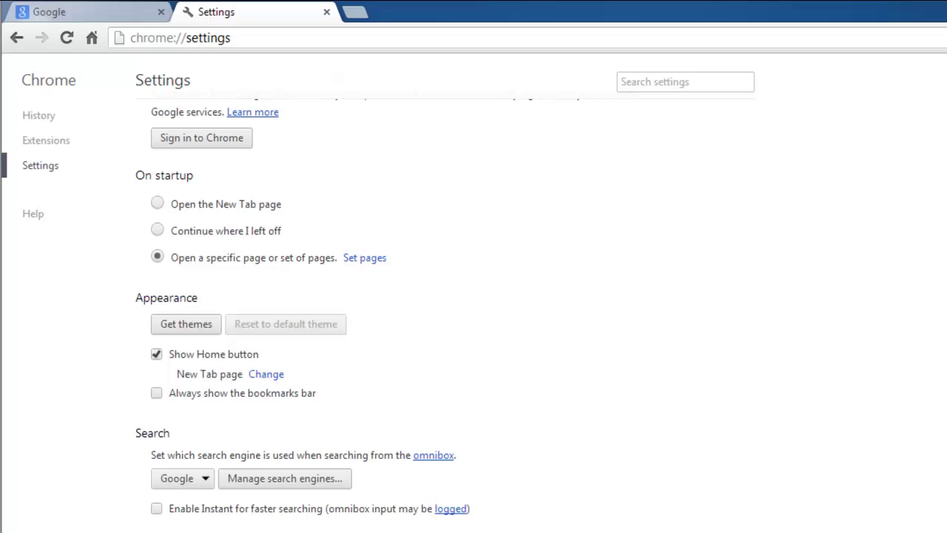
{"action": "scroll", "coordinate": [363, 511], "scroll_direction": "down", "scroll_amount": 7}
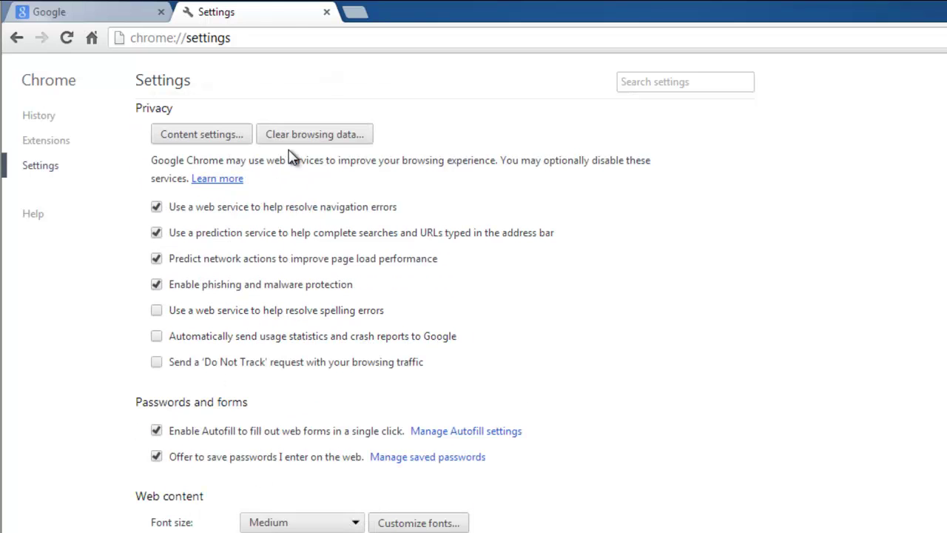
Step: Clear browsing data from 'the beginning of time', adding Autofill form data and hosted app data
{"action": "left_click", "coordinate": [307, 137]}
{"action": "left_click", "coordinate": [722, 288]}
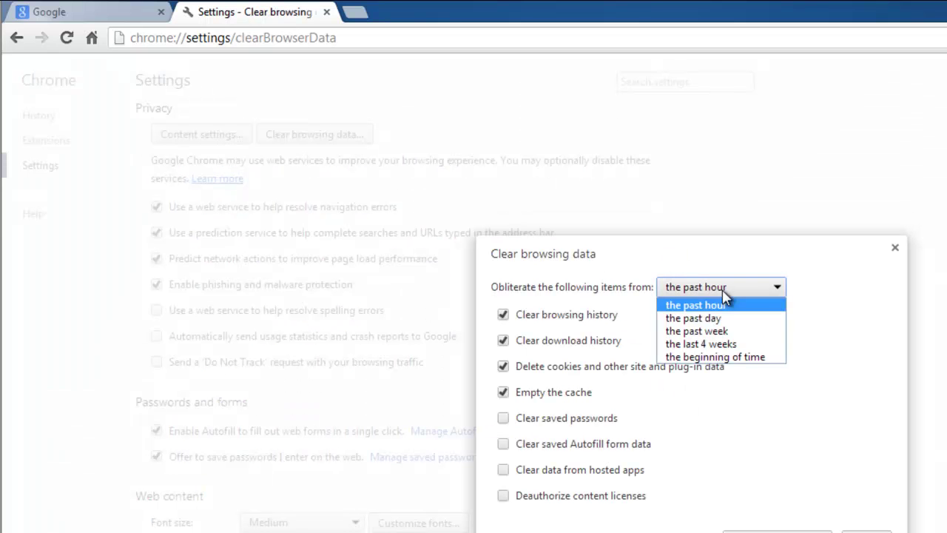
{"action": "left_click", "coordinate": [700, 360]}
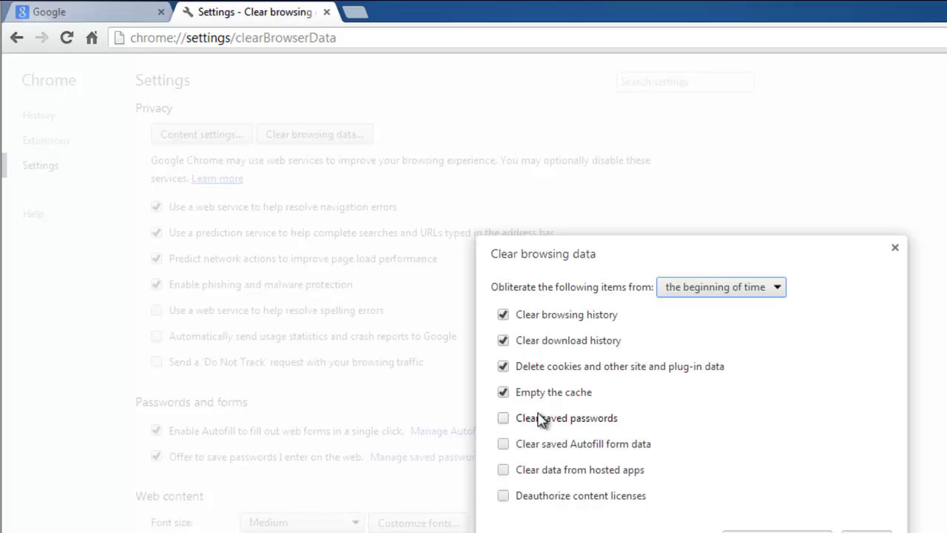
{"action": "left_click", "coordinate": [505, 444]}
{"action": "left_click", "coordinate": [505, 470]}
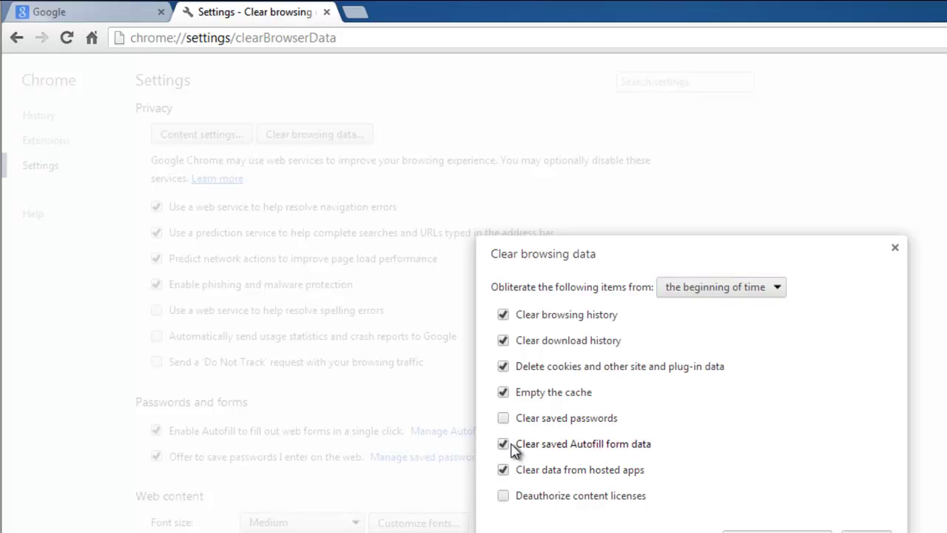
{"action": "left_click", "coordinate": [777, 530]}
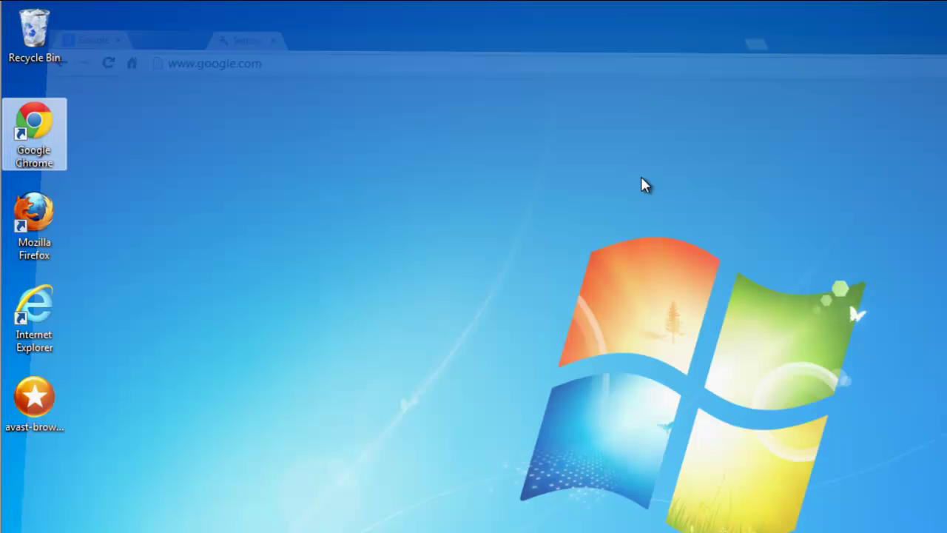
Step: Refresh the desktop twice, then search 'regedit' in the Start menu and launch it
{"action": "right_click", "coordinate": [302, 235]}
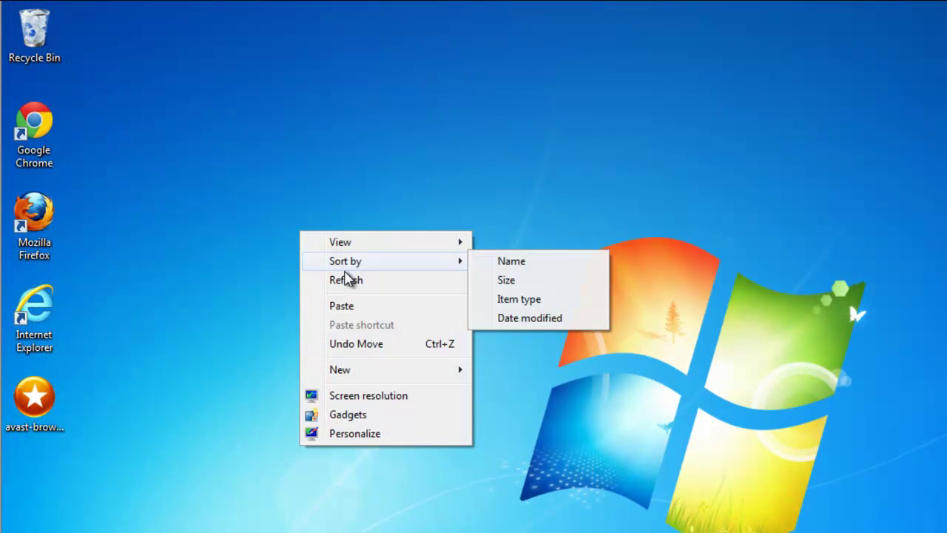
{"action": "left_click", "coordinate": [352, 286]}
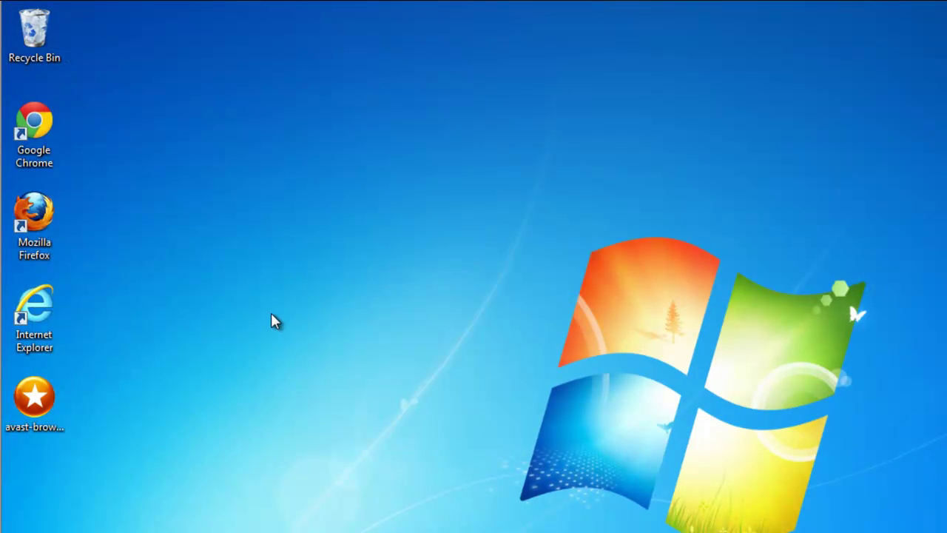
{"action": "right_click", "coordinate": [230, 320]}
{"action": "left_click", "coordinate": [276, 368]}
{"action": "key", "text": "super"}
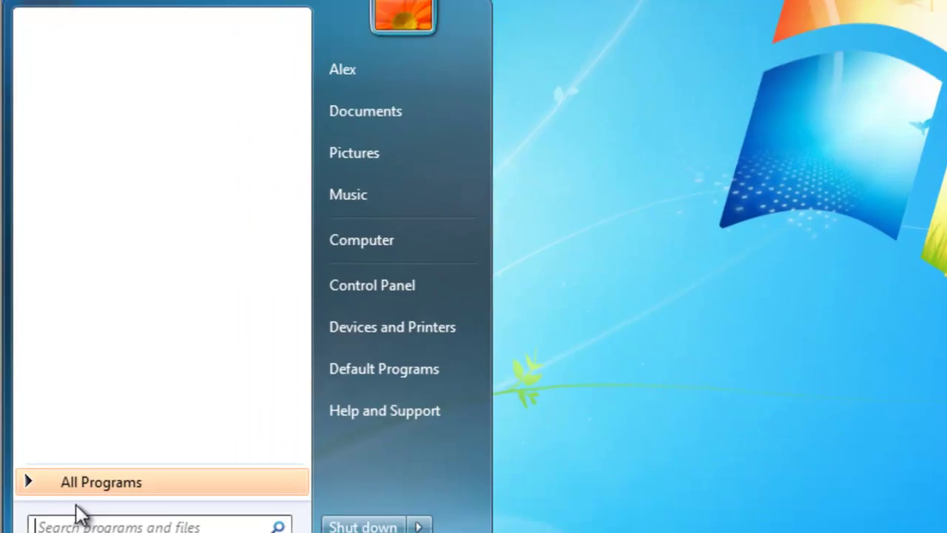
{"action": "type", "text": "regedit"}
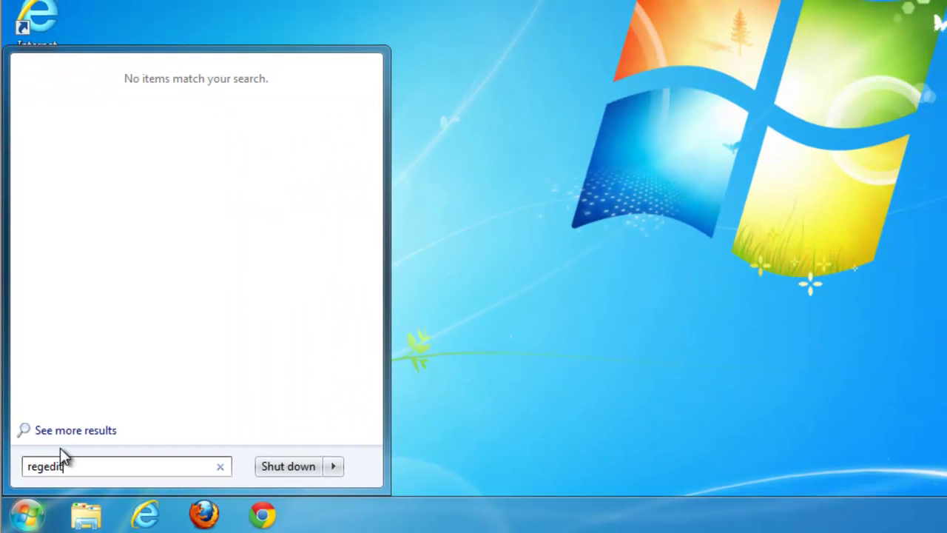
{"action": "left_click", "coordinate": [59, 99]}
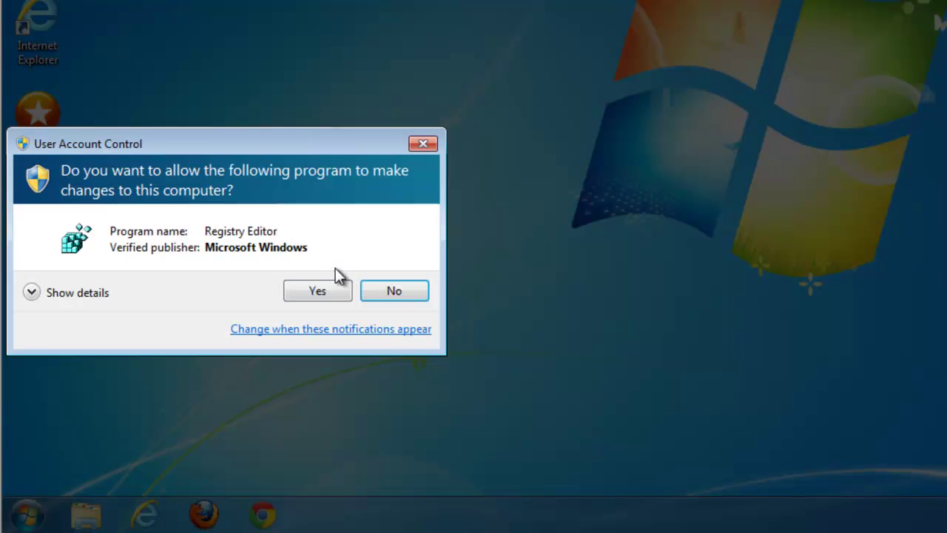
Step: Allow Registry Editor to run and search the registry for 'qvo'
{"action": "left_click", "coordinate": [332, 282]}
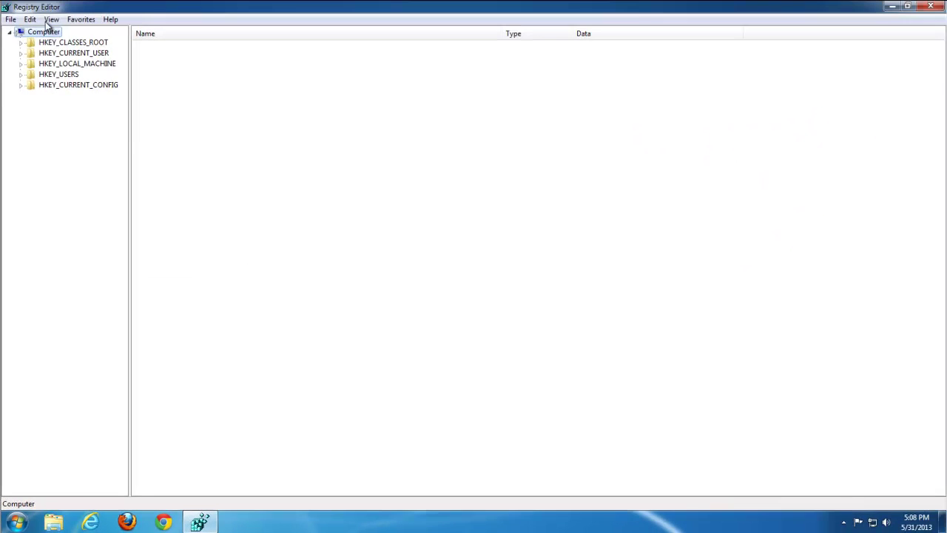
{"action": "left_click", "coordinate": [56, 117]}
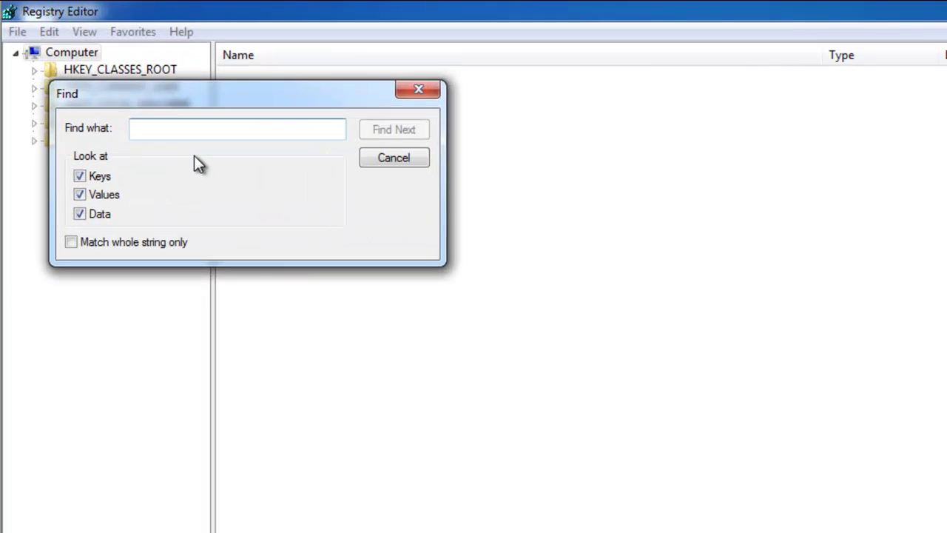
{"action": "type", "text": "qvo6"}
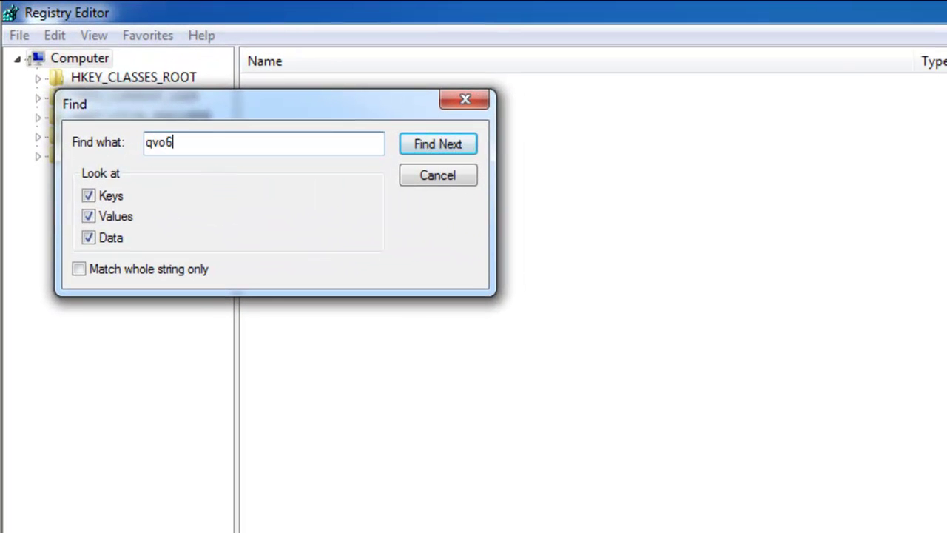
{"action": "left_click", "coordinate": [444, 147]}
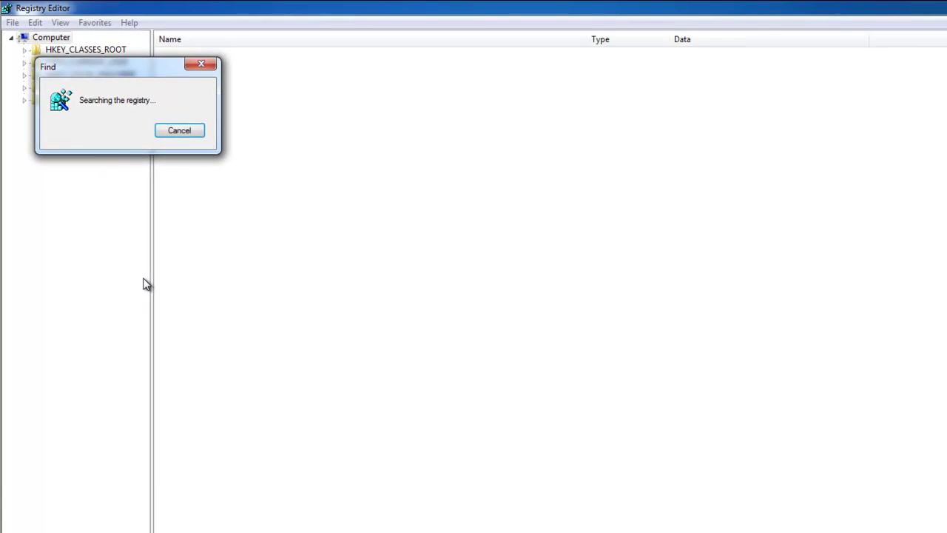
{"action": "left_click_drag", "start_coordinate": [128, 74], "coordinate": [579, 231]}
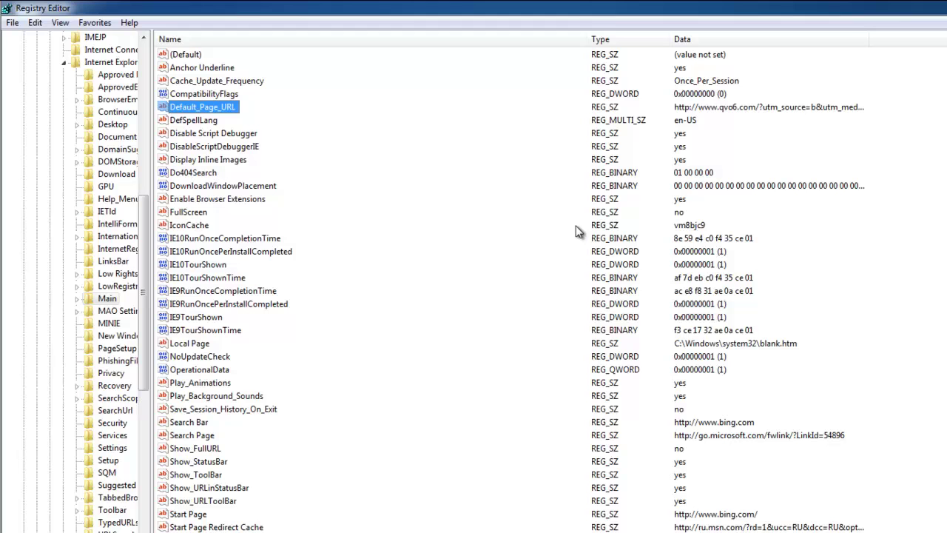
{"action": "double_click", "coordinate": [207, 108]}
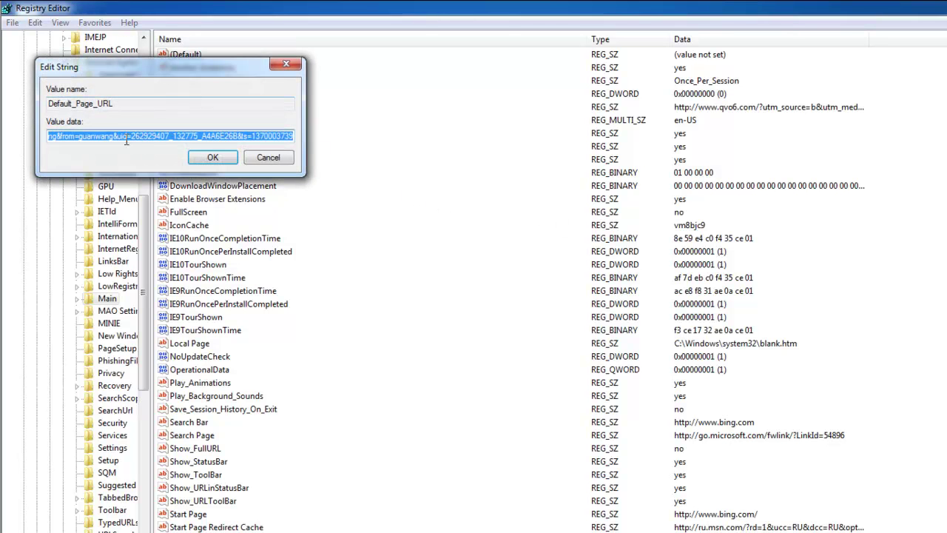
{"action": "type", "text": "http://www.google.com"}
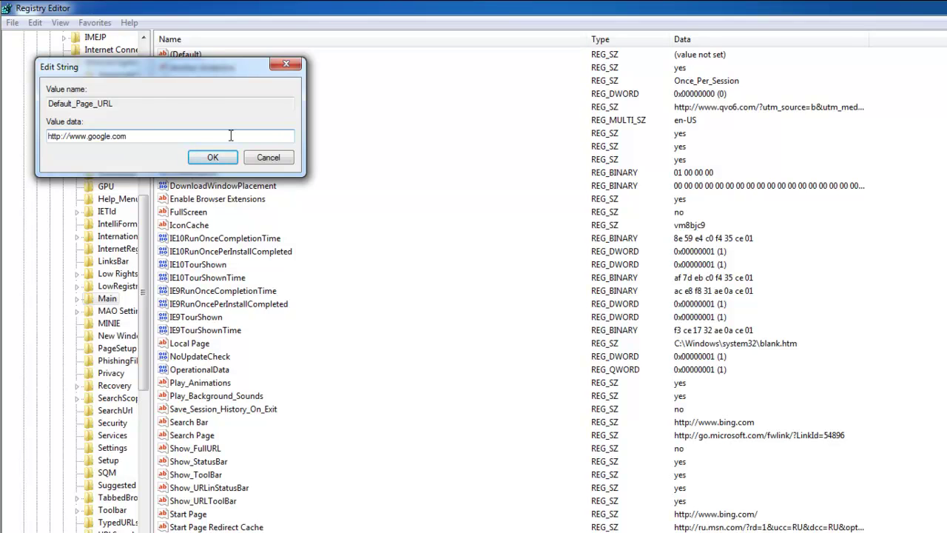
{"action": "left_click", "coordinate": [222, 157]}
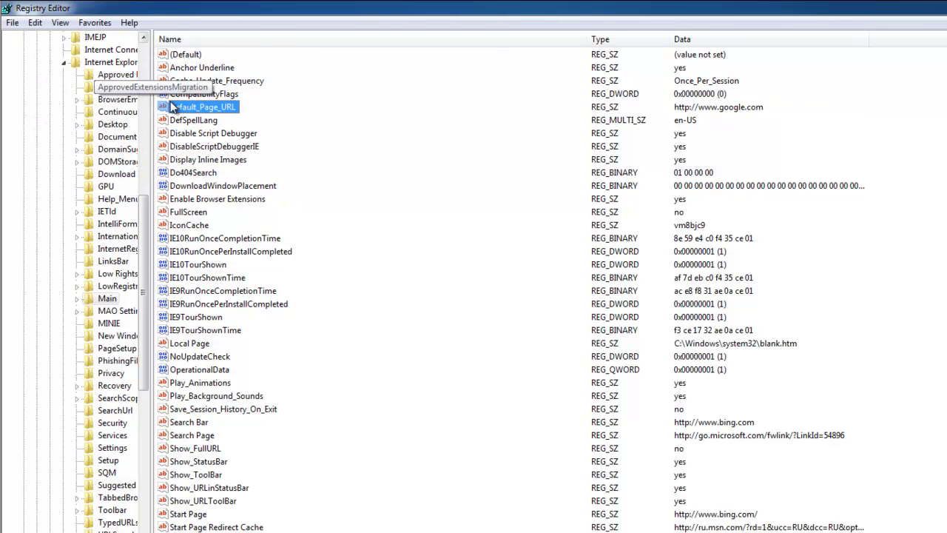
{"action": "key", "text": "F3"}
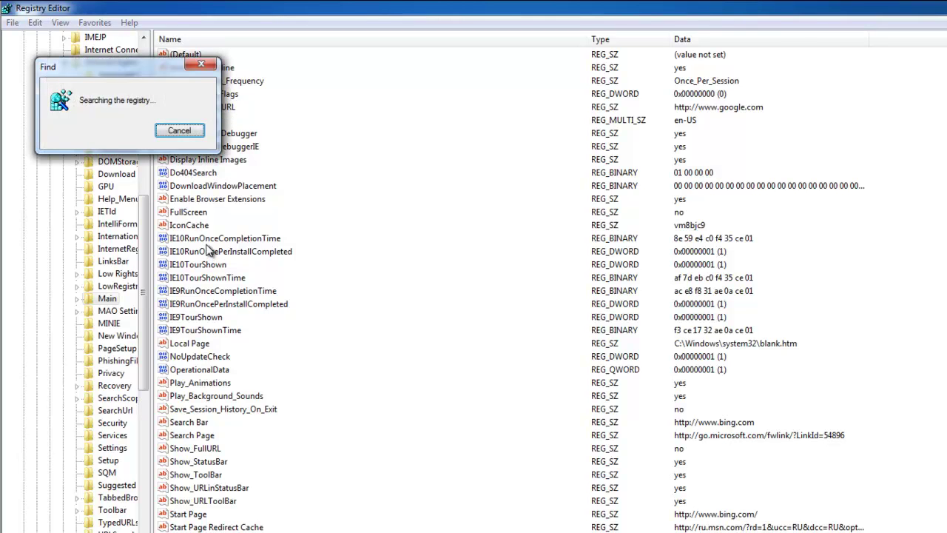
{"action": "left_click_drag", "start_coordinate": [139, 72], "coordinate": [544, 213]}
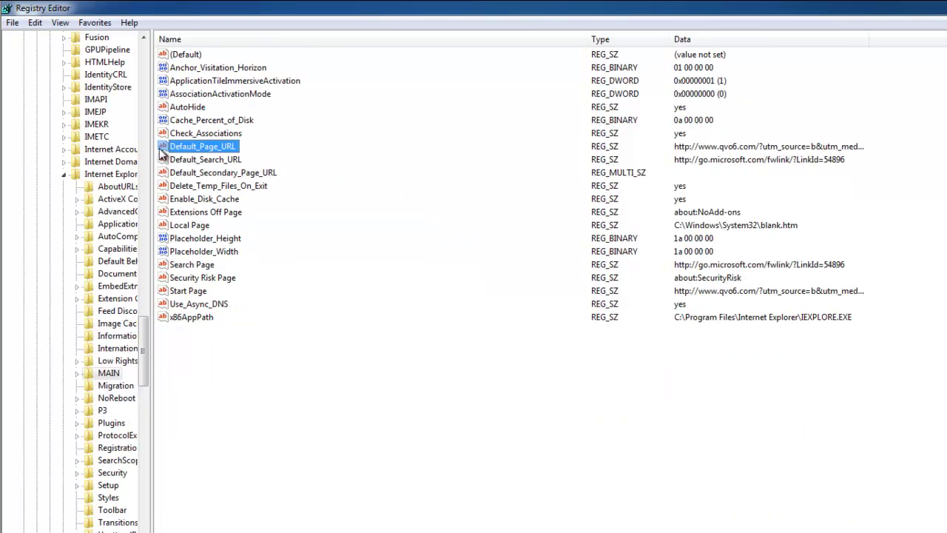
{"action": "double_click", "coordinate": [163, 151]}
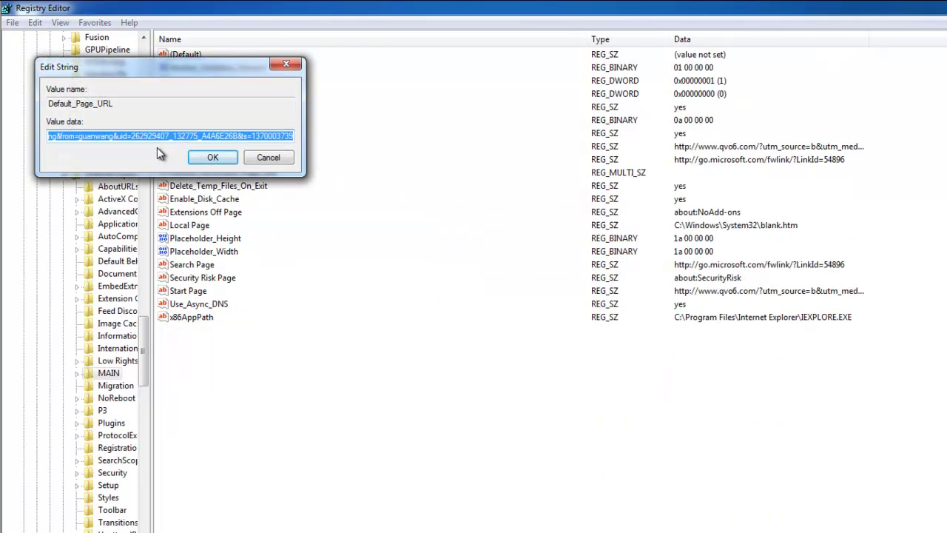
{"action": "left_click", "coordinate": [120, 135]}
{"action": "left_click_drag", "start_coordinate": [120, 135], "coordinate": [148, 155]}
{"action": "left_click", "coordinate": [122, 135]}
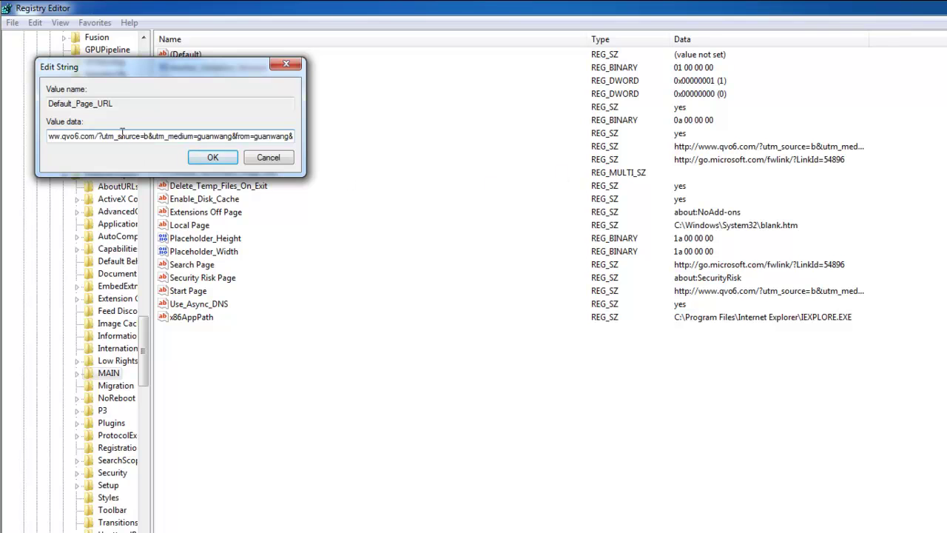
{"action": "left_click_drag", "start_coordinate": [99, 135], "coordinate": [226, 153]}
{"action": "key", "text": "Delete"}
{"action": "left_click_drag", "start_coordinate": [62, 135], "coordinate": [21, 130]}
{"action": "key", "text": "Delete"}
{"action": "left_click", "coordinate": [157, 136]}
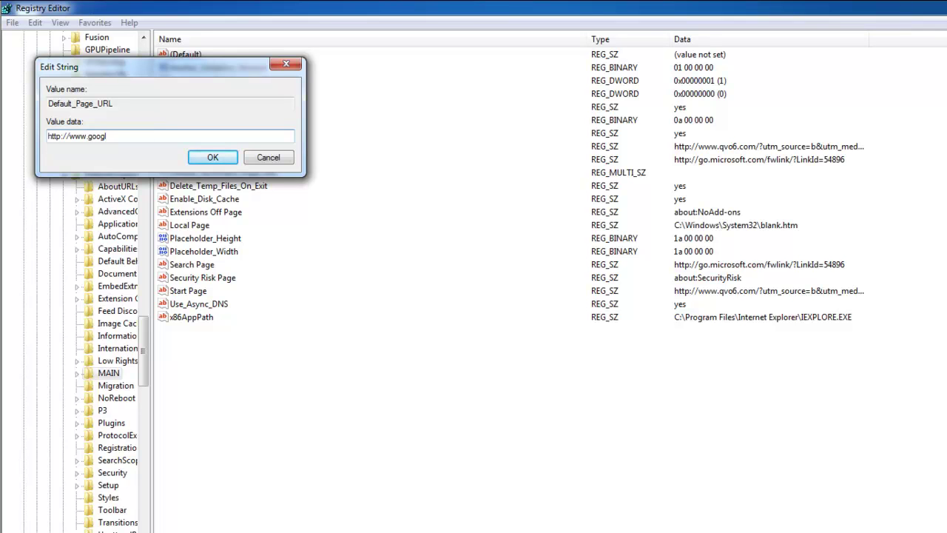
{"action": "left_click", "coordinate": [209, 157]}
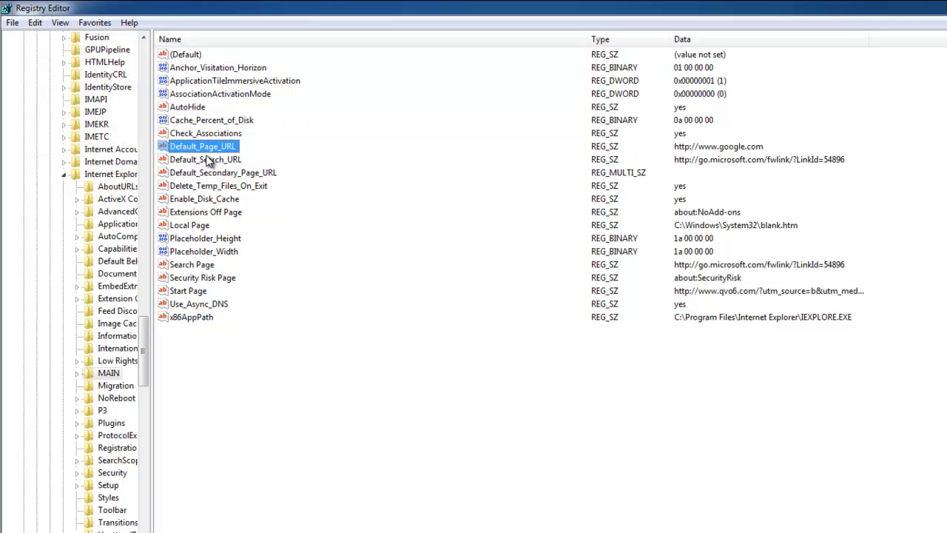
Step: Copy the Google address from Default_Page_URL and paste it into the Start Page value
{"action": "double_click", "coordinate": [211, 147]}
{"action": "right_click", "coordinate": [106, 136]}
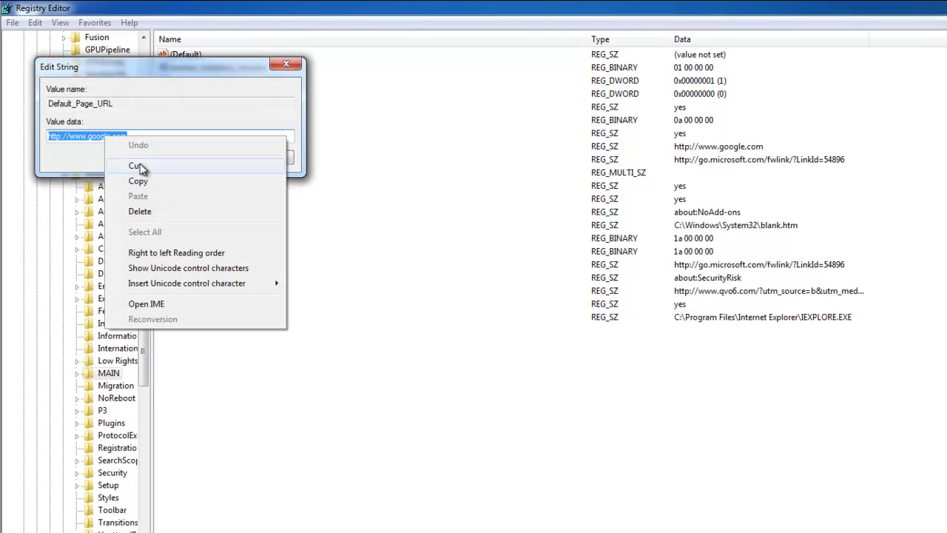
{"action": "left_click", "coordinate": [138, 180]}
{"action": "left_click", "coordinate": [211, 157]}
{"action": "left_click", "coordinate": [229, 286]}
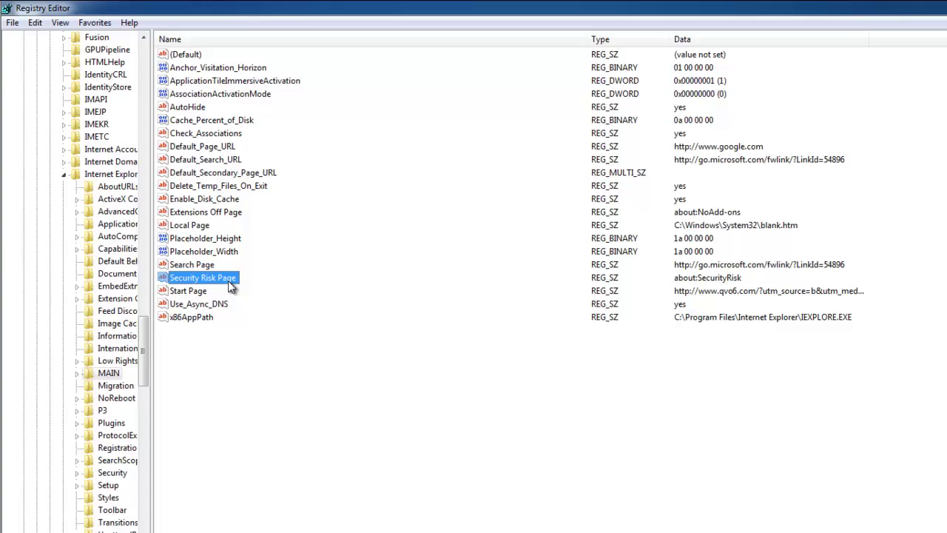
{"action": "double_click", "coordinate": [200, 296]}
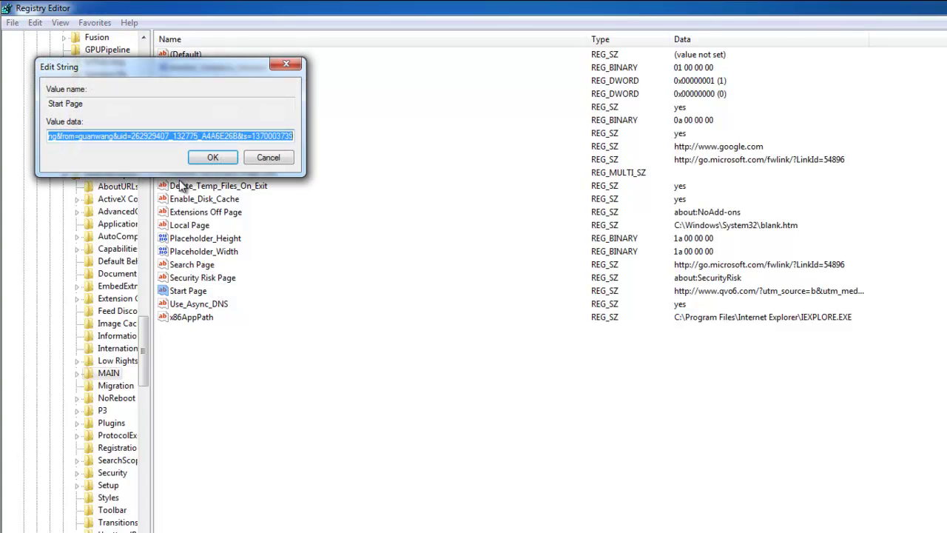
{"action": "key", "text": "ctrl+v"}
{"action": "left_click", "coordinate": [215, 158]}
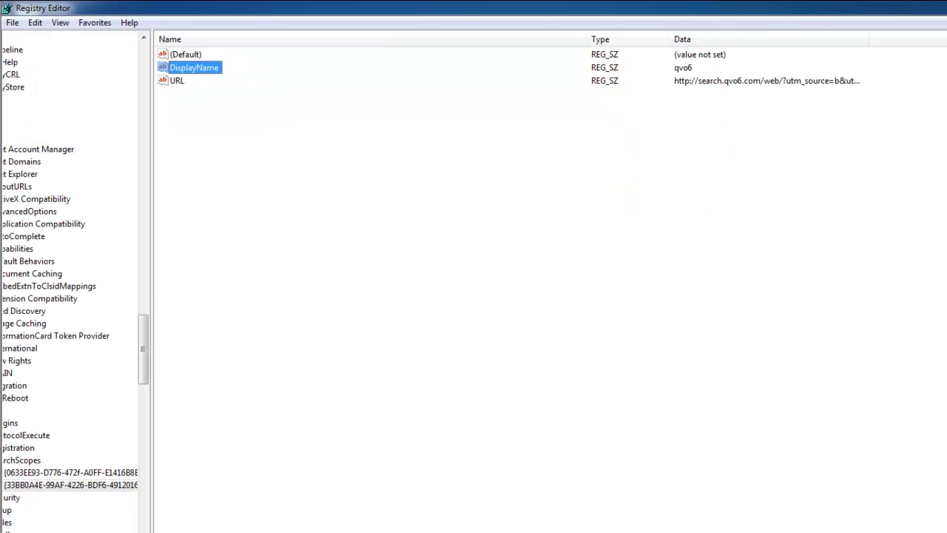
Step: Delete the qvo6 SearchScopes key, confirming the deletion
{"action": "left_click", "coordinate": [66, 485]}
{"action": "left_click", "coordinate": [70, 472]}
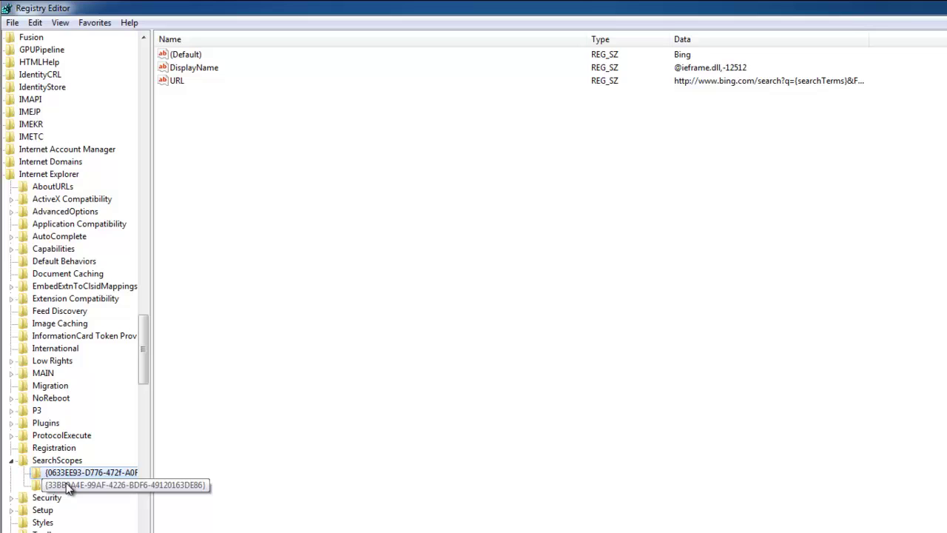
{"action": "left_click", "coordinate": [66, 483]}
{"action": "key", "text": "Delete"}
{"action": "key", "text": "Return"}
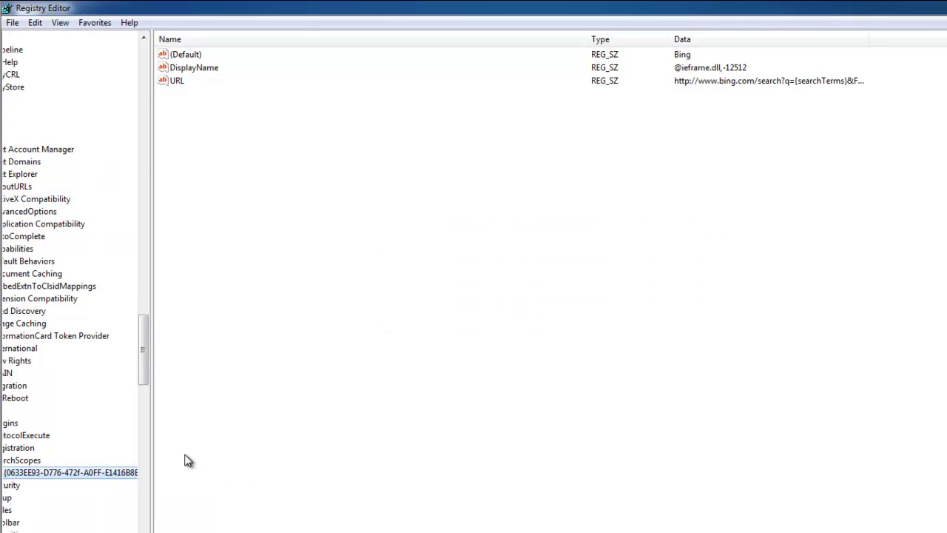
Step: Find and delete the next qvo6 key with its subkeys, continuing until the search finishes
{"action": "key", "text": "F3"}
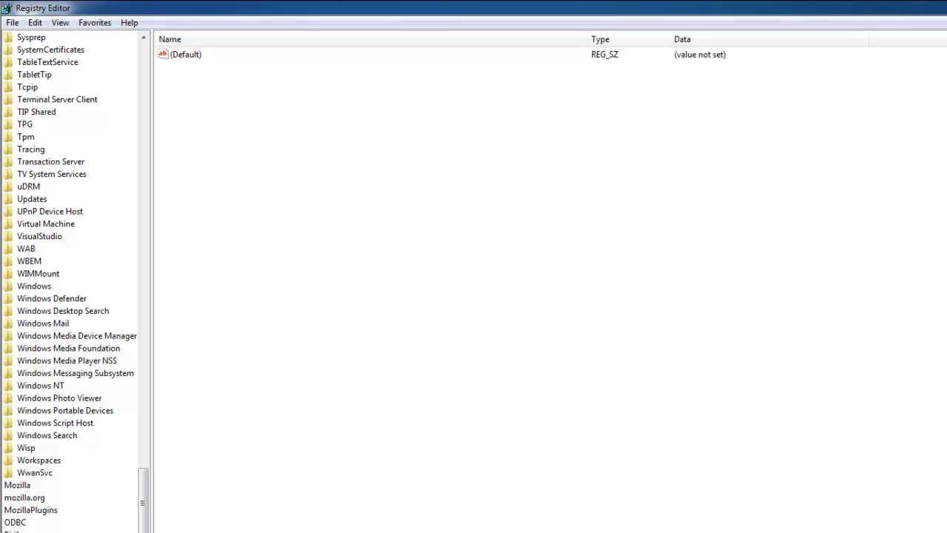
{"action": "scroll", "coordinate": [70, 281], "scroll_direction": "left", "scroll_amount": 3}
{"action": "key", "text": "Delete"}
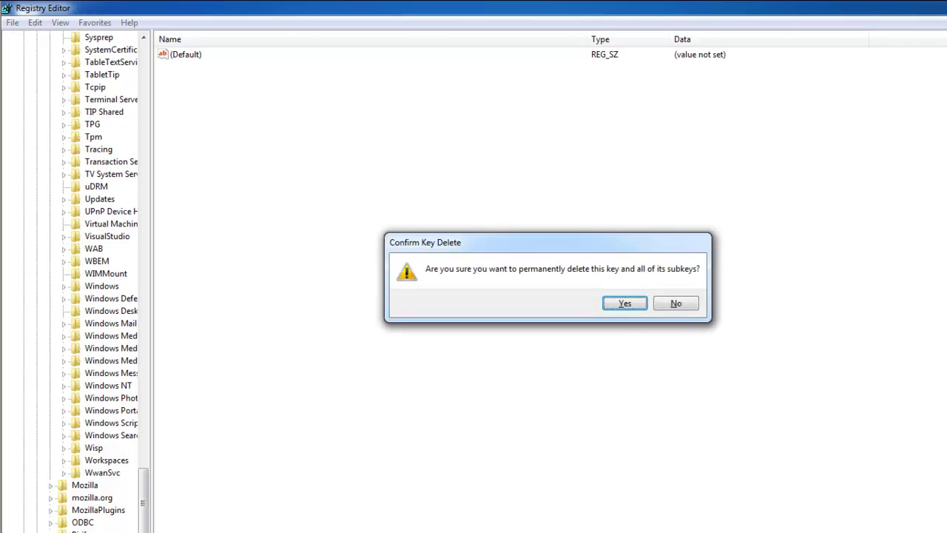
{"action": "key", "text": "Return"}
{"action": "key", "text": "F3"}
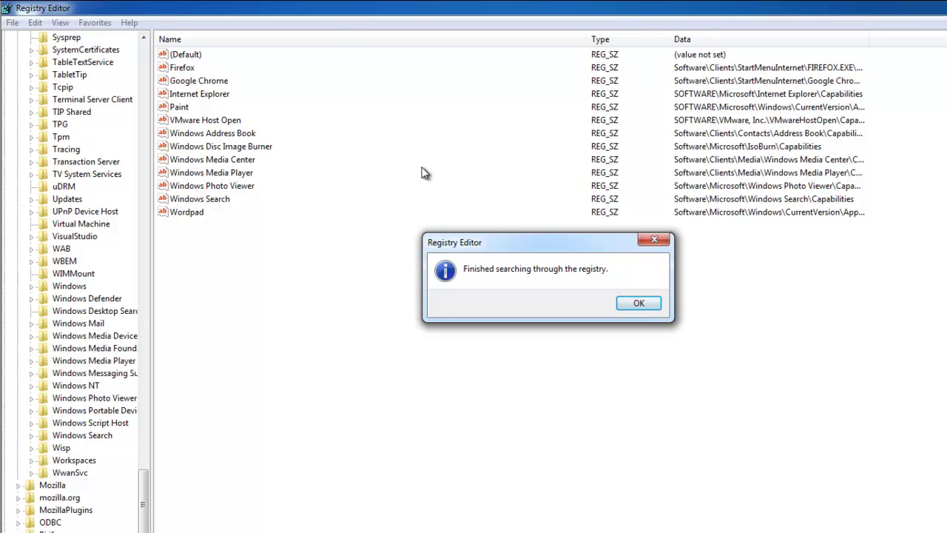
{"action": "left_click", "coordinate": [638, 303]}
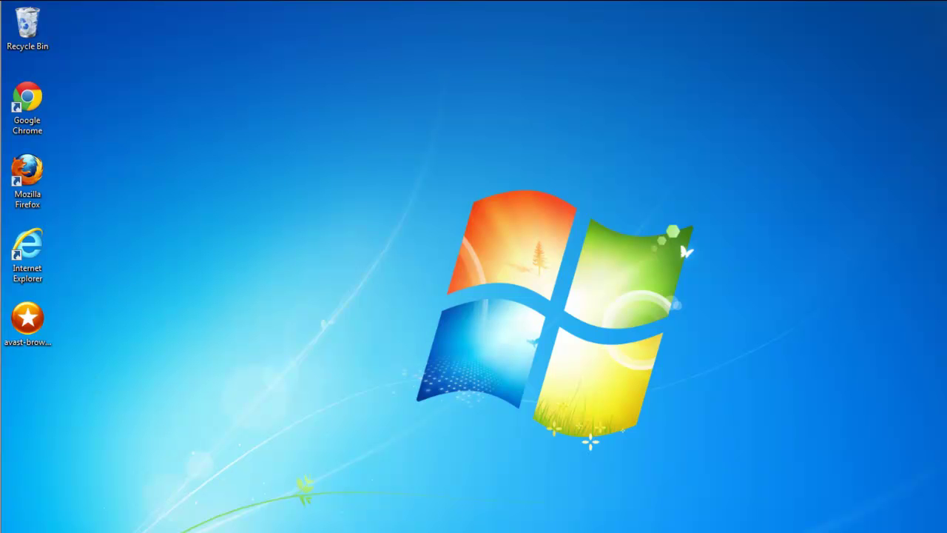
Step: Search the whole Computer for qvo6 from the Start menu, revealing the qvo6 searchplugins file
{"action": "key", "text": "super"}
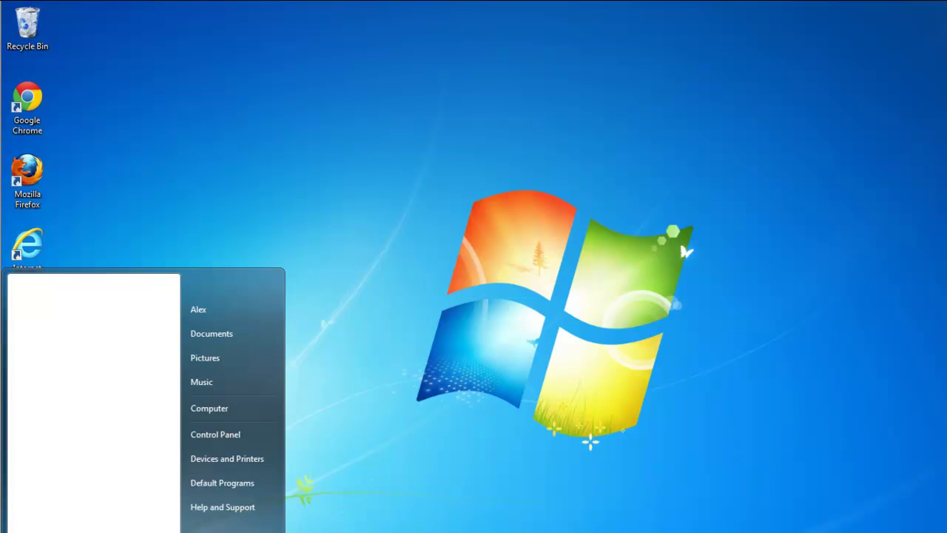
{"action": "type", "text": "regedit"}
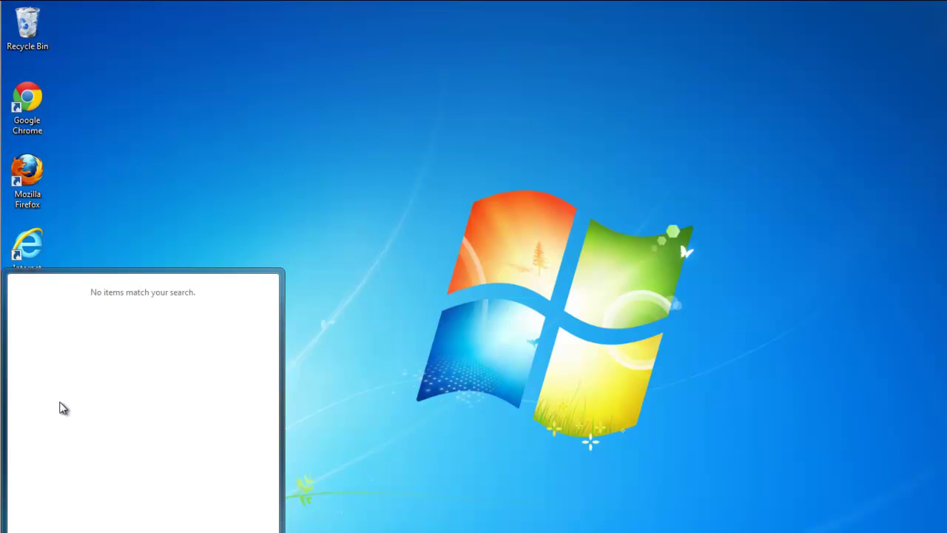
{"action": "key", "text": "Return"}
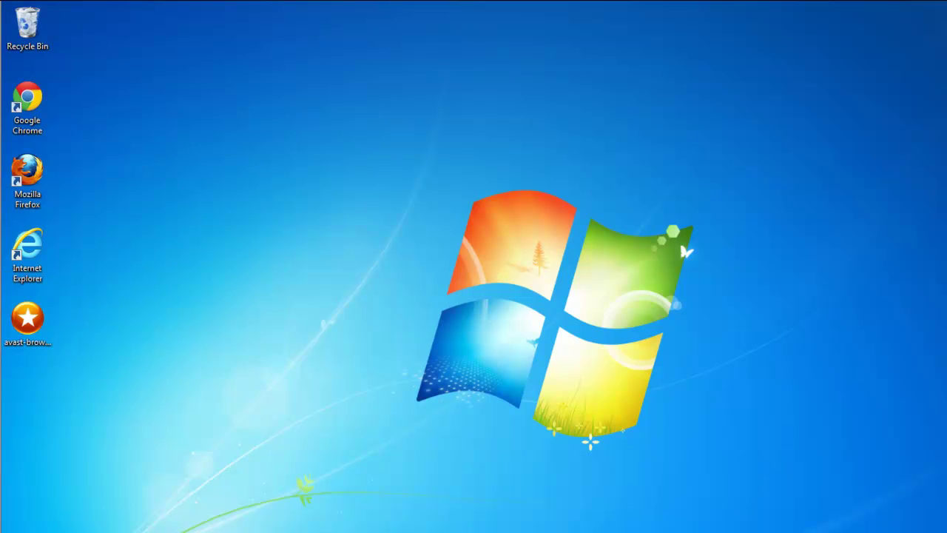
{"action": "left_click", "coordinate": [385, 189]}
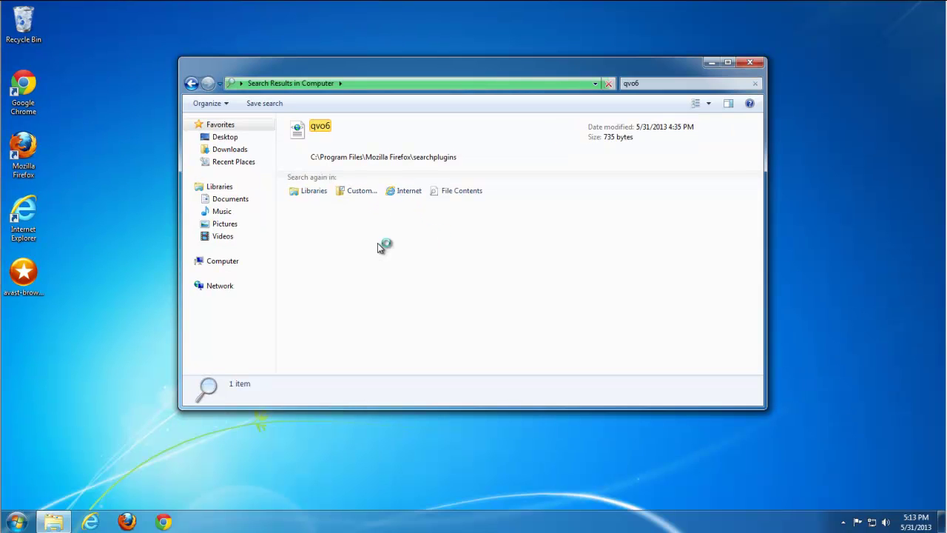
Step: Delete the found qvo6 XML file from Firefox's searchplugins folder, confirming and granting administrator permission
{"action": "left_click", "coordinate": [348, 151]}
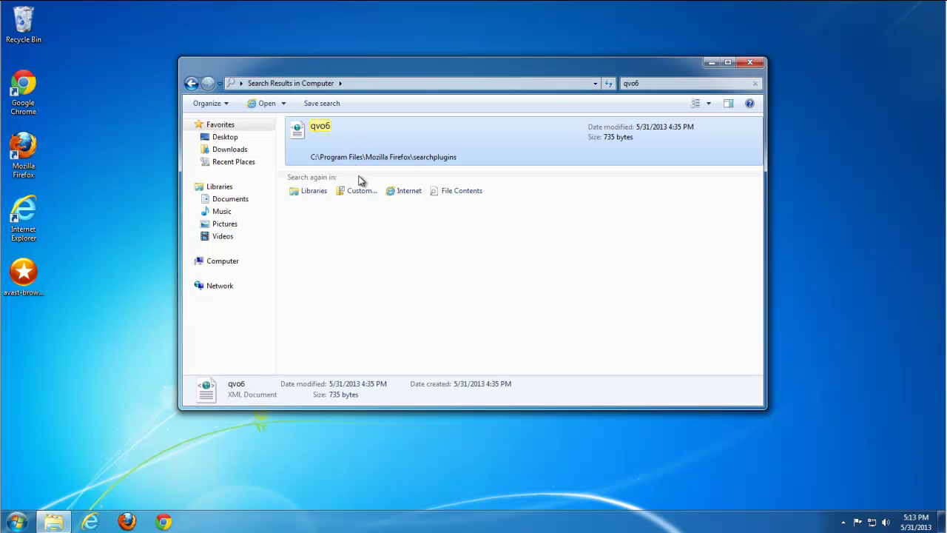
{"action": "key", "text": "Delete"}
{"action": "left_click", "coordinate": [542, 303]}
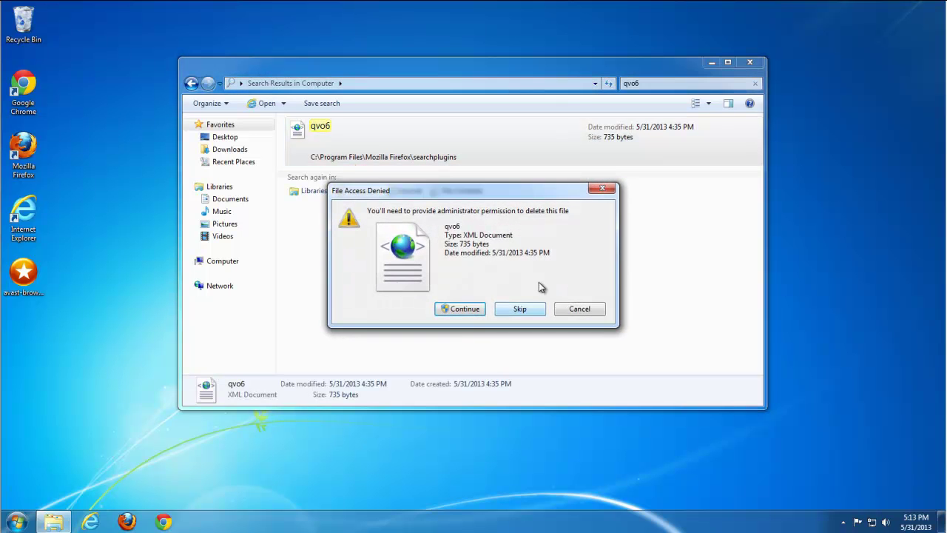
{"action": "left_click", "coordinate": [467, 309]}
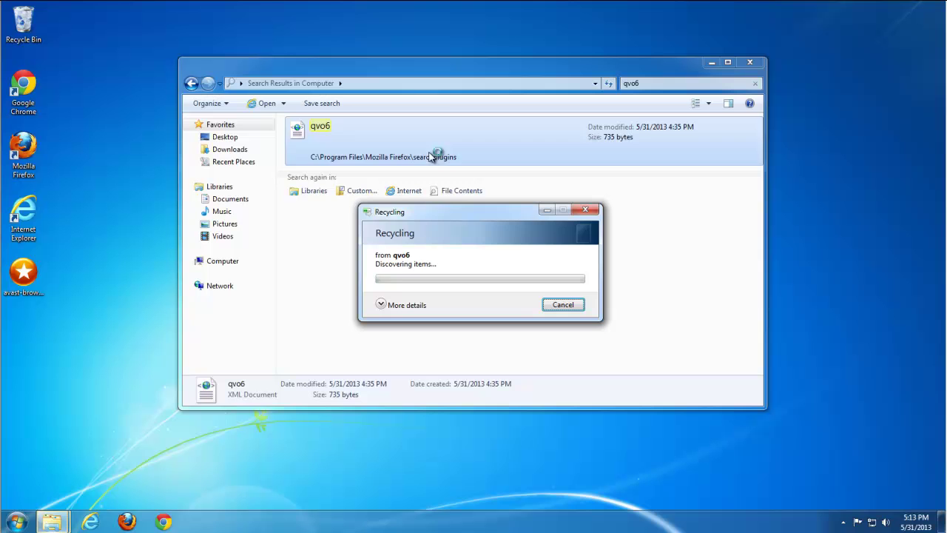